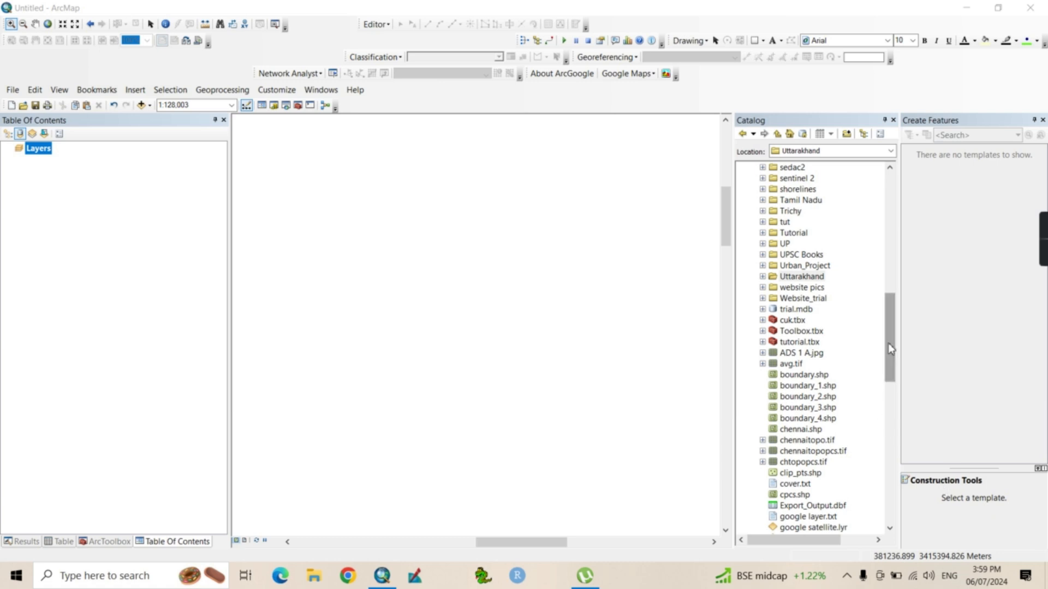
- Add the chamoli.shp boundary from the Uttarakhand folder to the map
{"action": "left_click_drag", "start_coordinate": [890, 349], "coordinate": [891, 370]}
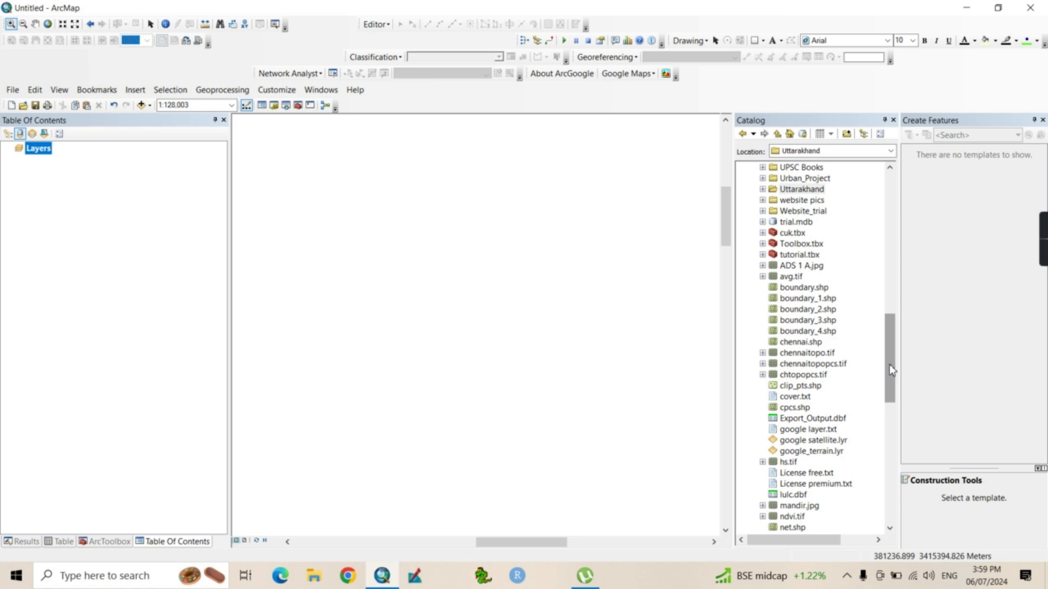
{"action": "mouse_move", "coordinate": [890, 365]}
{"action": "left_mouse_down"}
{"action": "mouse_move", "coordinate": [894, 446]}
{"action": "mouse_move", "coordinate": [895, 349]}
{"action": "left_mouse_up"}
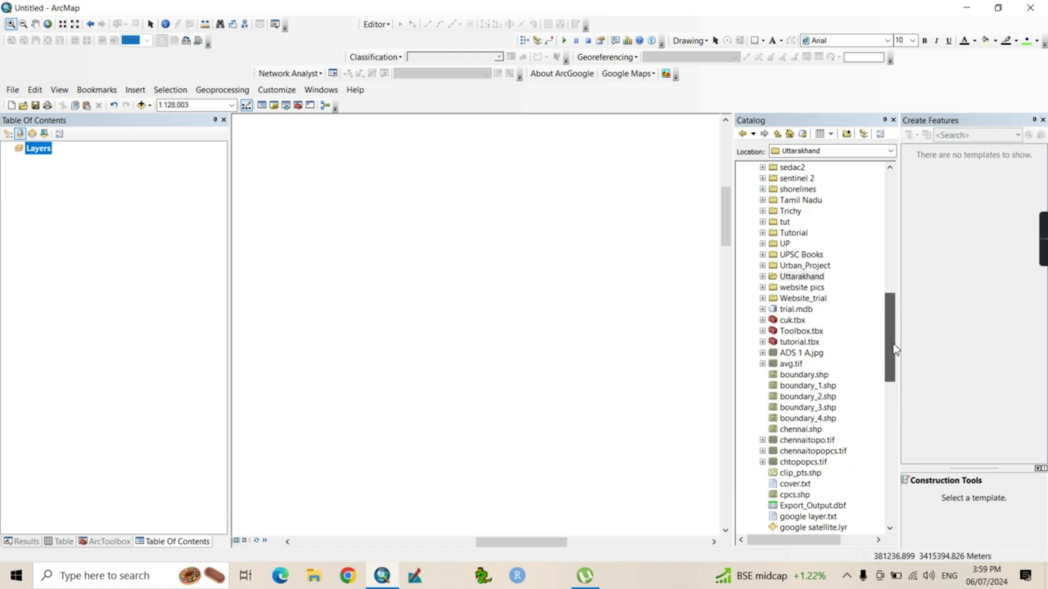
{"action": "left_click", "coordinate": [762, 276]}
{"action": "left_click_drag", "start_coordinate": [889, 284], "coordinate": [890, 312]}
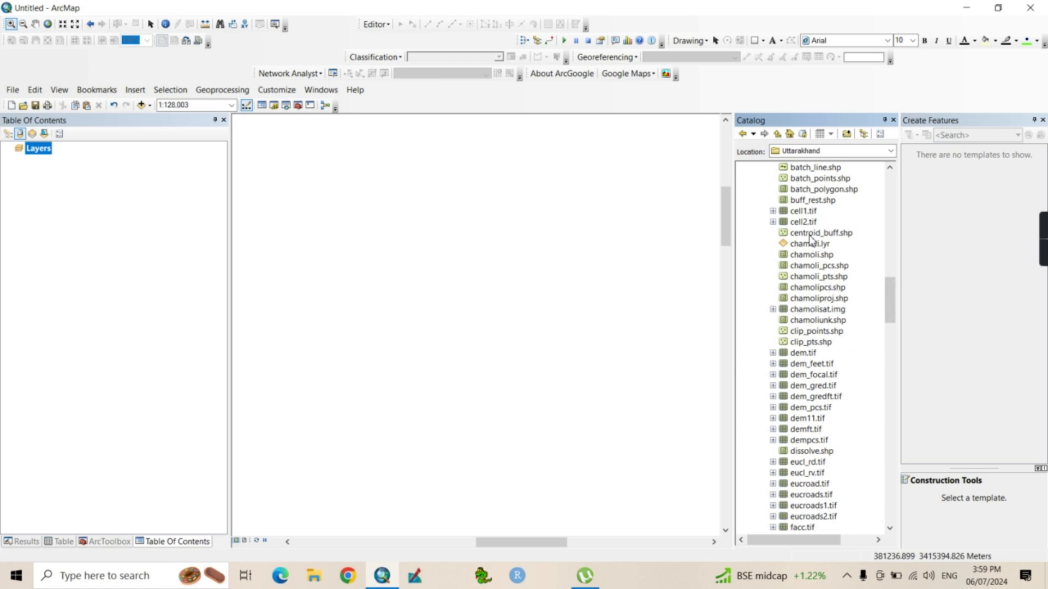
{"action": "left_click_drag", "start_coordinate": [812, 254], "coordinate": [529, 295]}
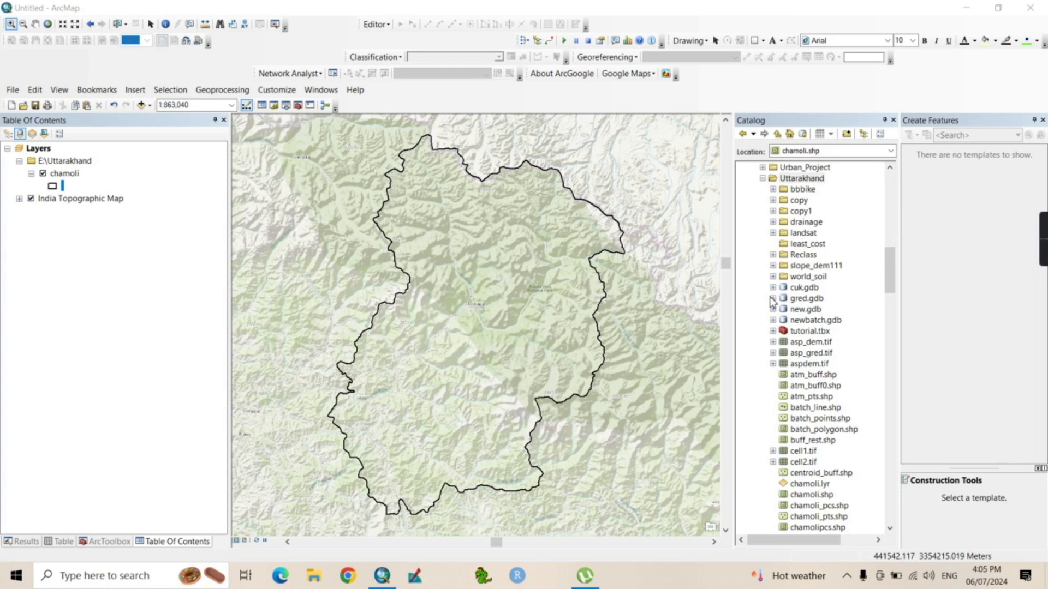
- Create a point shapefile named source in the least_cost folder, using WGS 1984 UTM Zone 44N (32644) as its coordinate system
{"action": "right_click", "coordinate": [806, 246]}
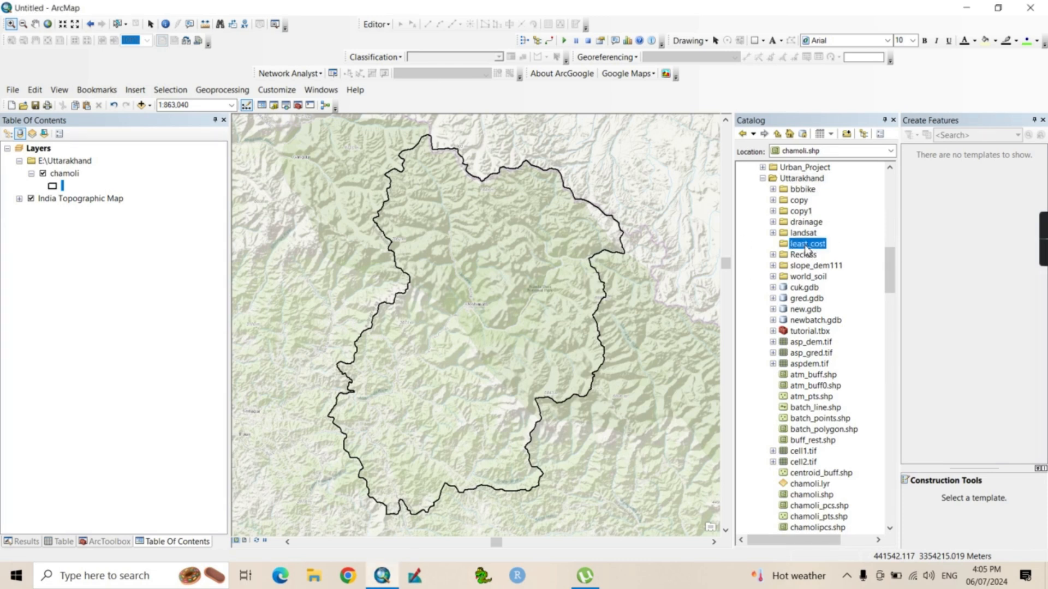
{"action": "mouse_move", "coordinate": [848, 328]}
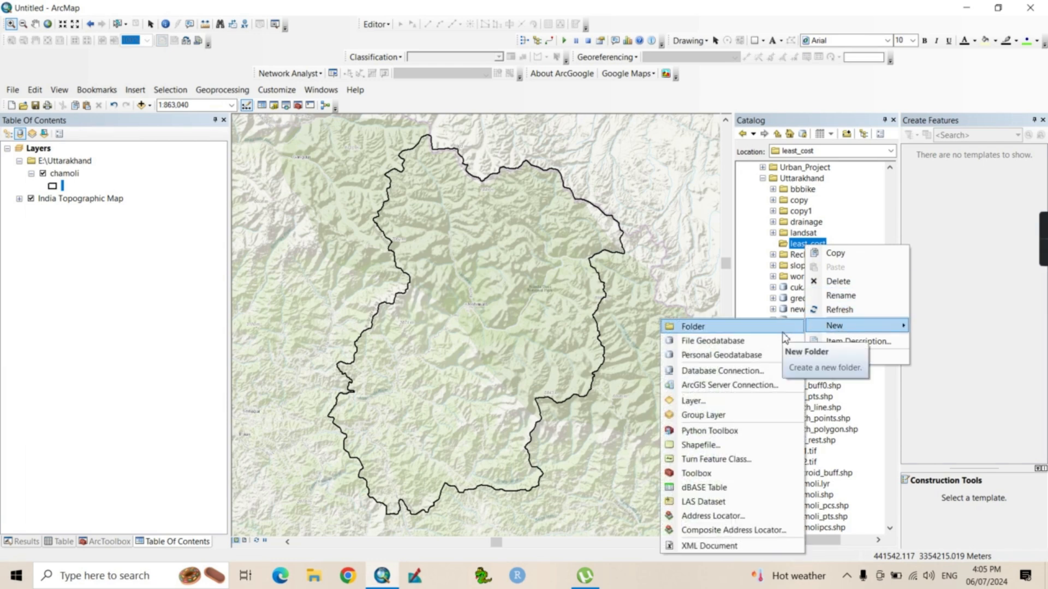
{"action": "left_click", "coordinate": [723, 446]}
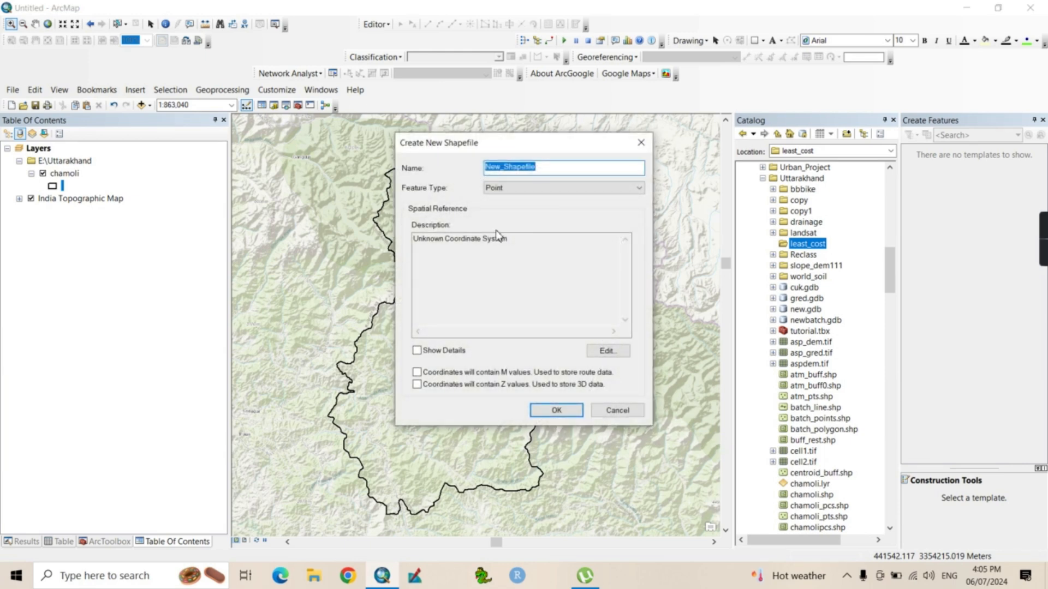
{"action": "type", "text": "source"}
{"action": "left_click", "coordinate": [597, 351]}
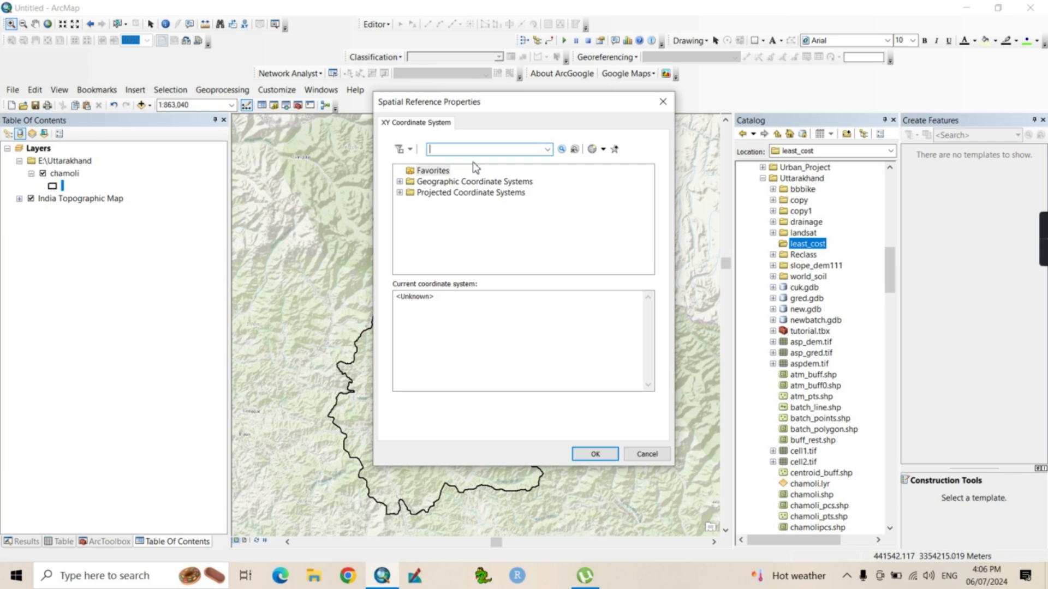
{"action": "type", "text": "32644"}
{"action": "key", "text": "Return"}
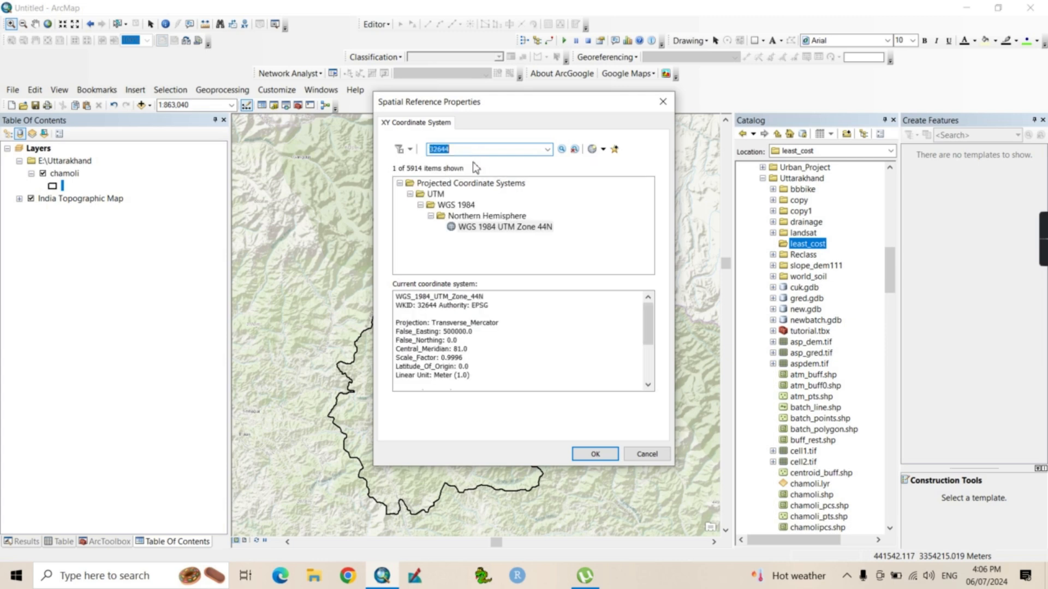
{"action": "left_click", "coordinate": [598, 453]}
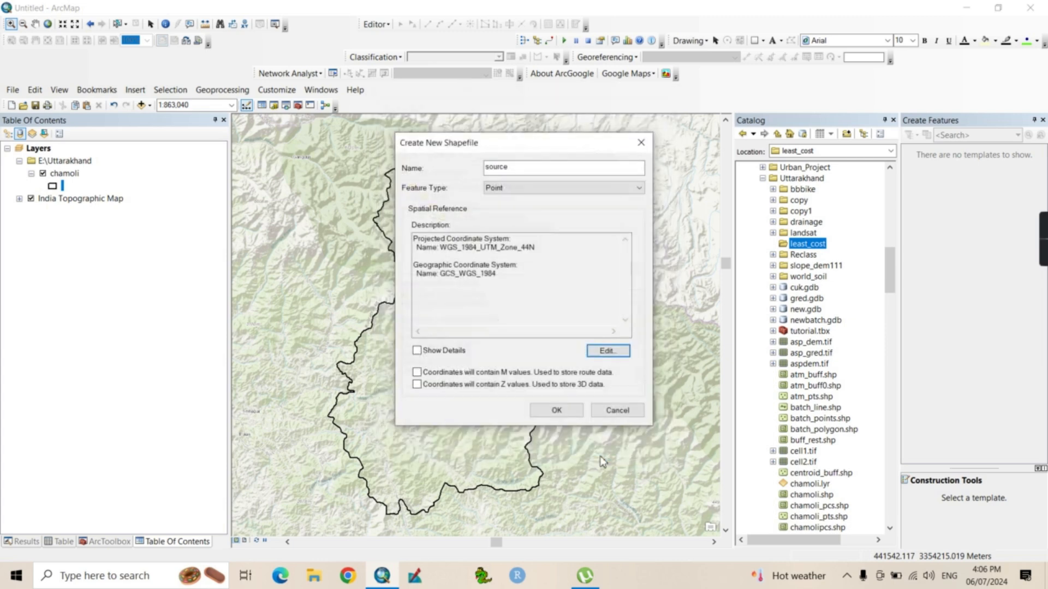
{"action": "left_click", "coordinate": [558, 413]}
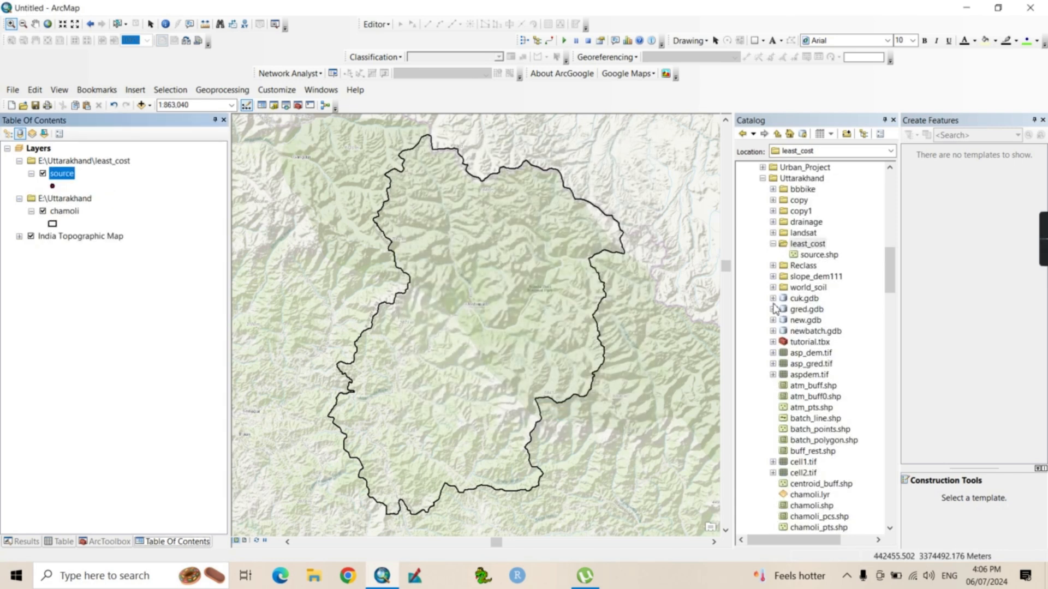
- Create a point shapefile named destination in the least_cost folder with the WGS 1984 UTM Zone 44N (32644) coordinate system
{"action": "right_click", "coordinate": [806, 244]}
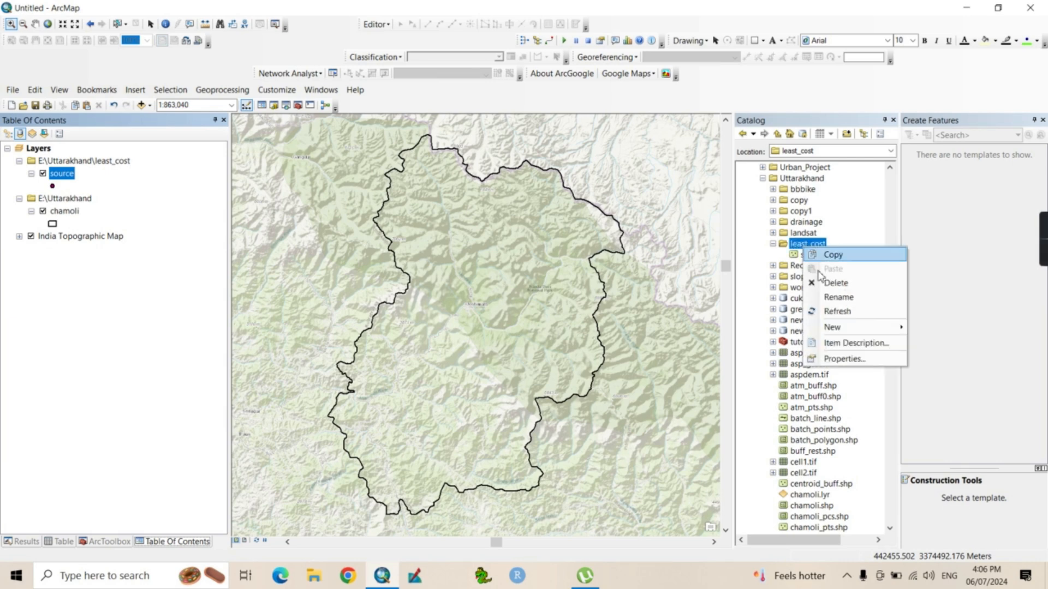
{"action": "mouse_move", "coordinate": [850, 329]}
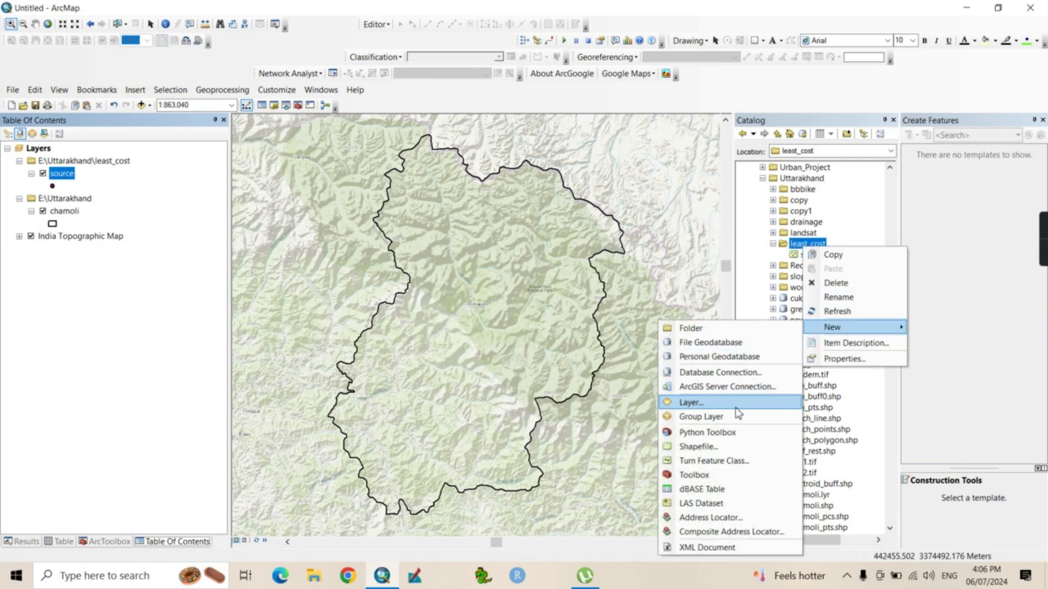
{"action": "left_click", "coordinate": [733, 447]}
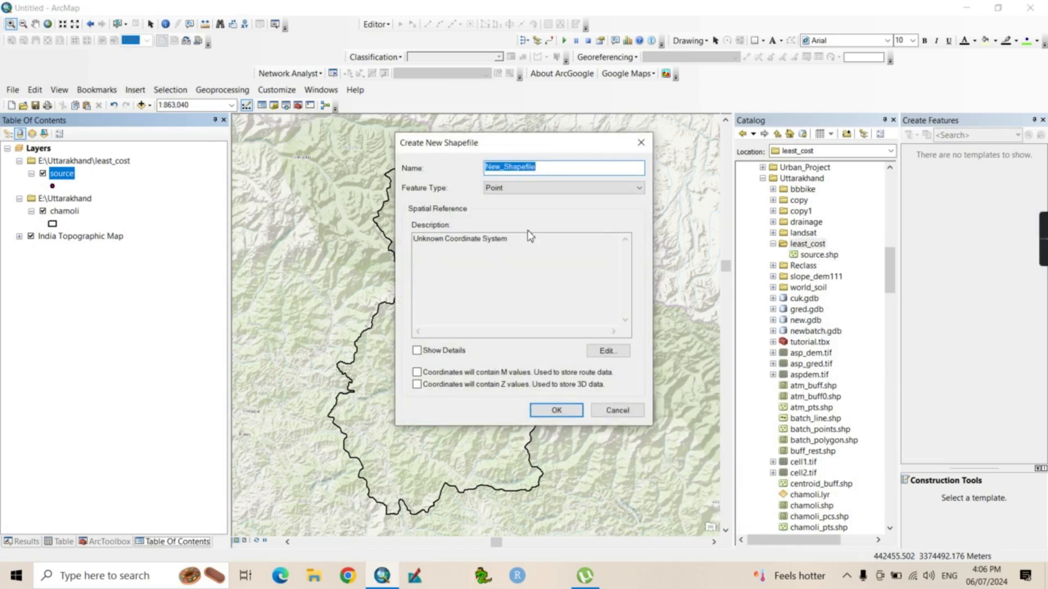
{"action": "type", "text": "destination"}
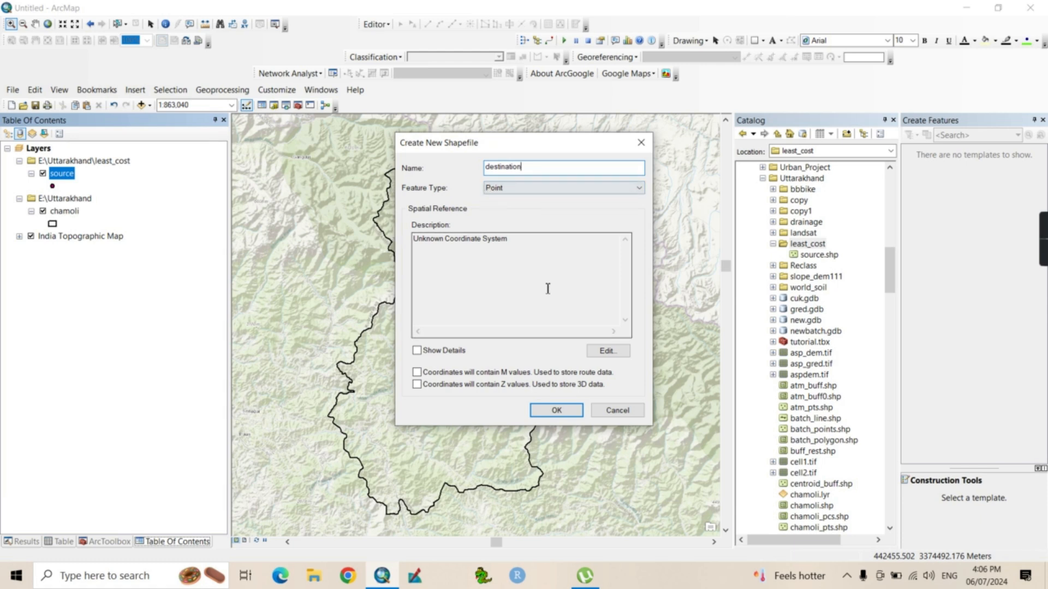
{"action": "left_click", "coordinate": [607, 350]}
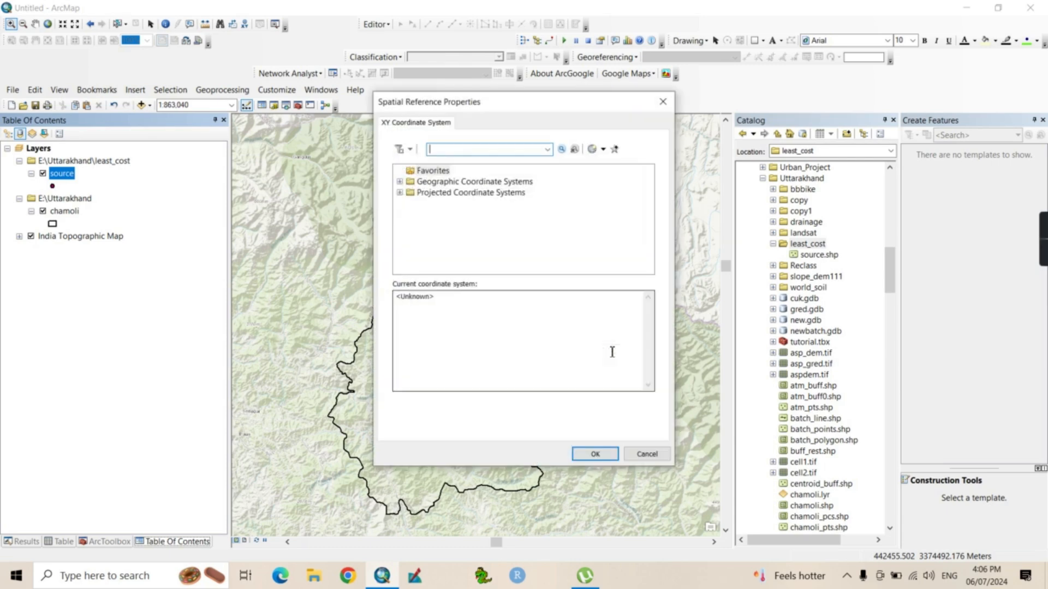
{"action": "type", "text": "32644"}
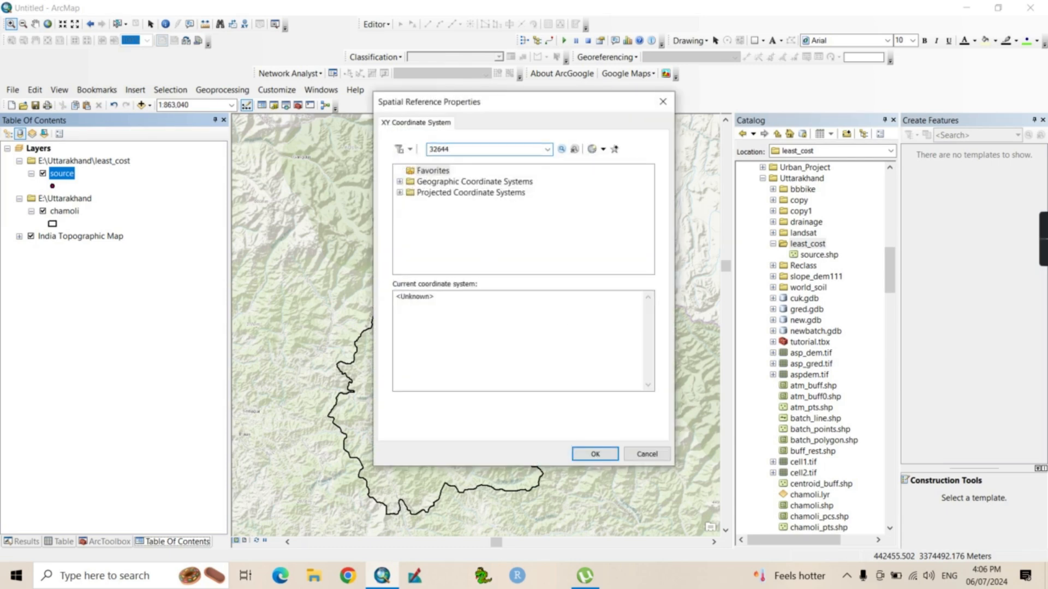
{"action": "key", "text": "Return"}
{"action": "left_click", "coordinate": [595, 455]}
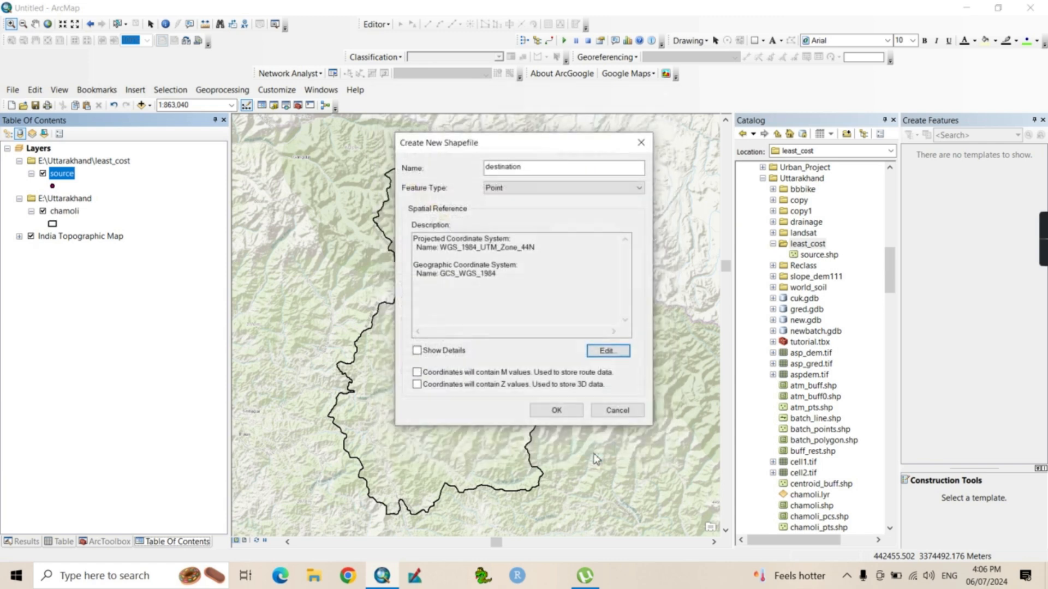
{"action": "left_click", "coordinate": [557, 410]}
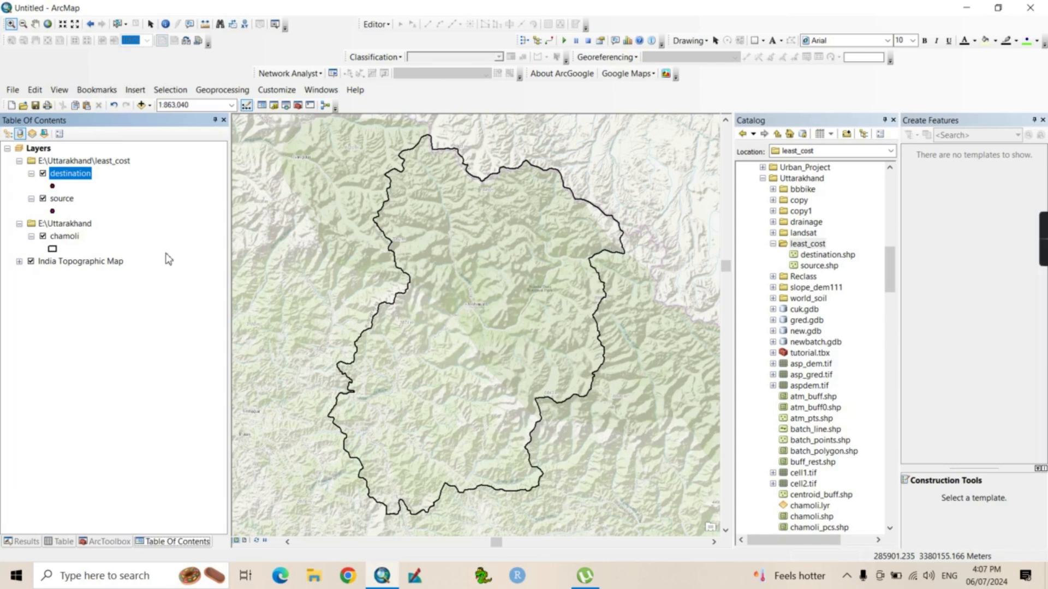
- Start editing the source layer and place a source point in north-central Chamoli and a destination point in its northeast
{"action": "right_click", "coordinate": [61, 199]}
{"action": "mouse_move", "coordinate": [156, 362]}
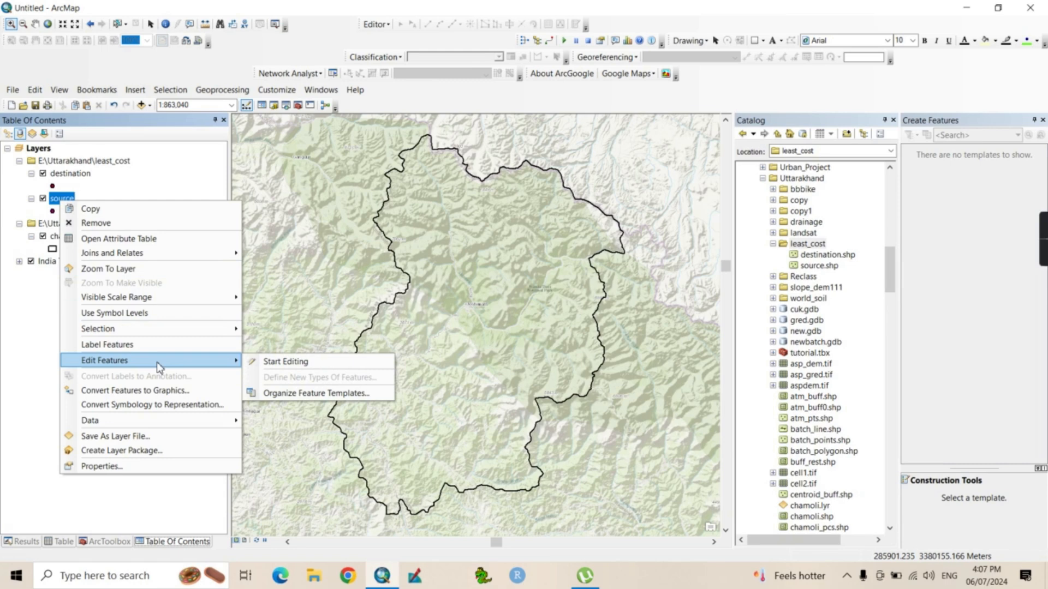
{"action": "left_click", "coordinate": [294, 368]}
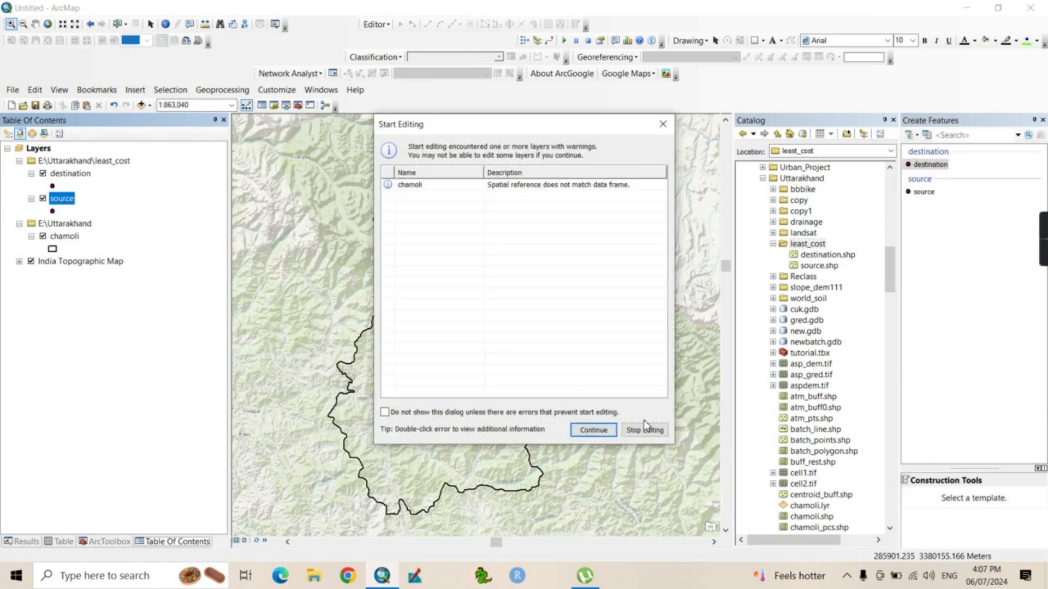
{"action": "left_click", "coordinate": [593, 431]}
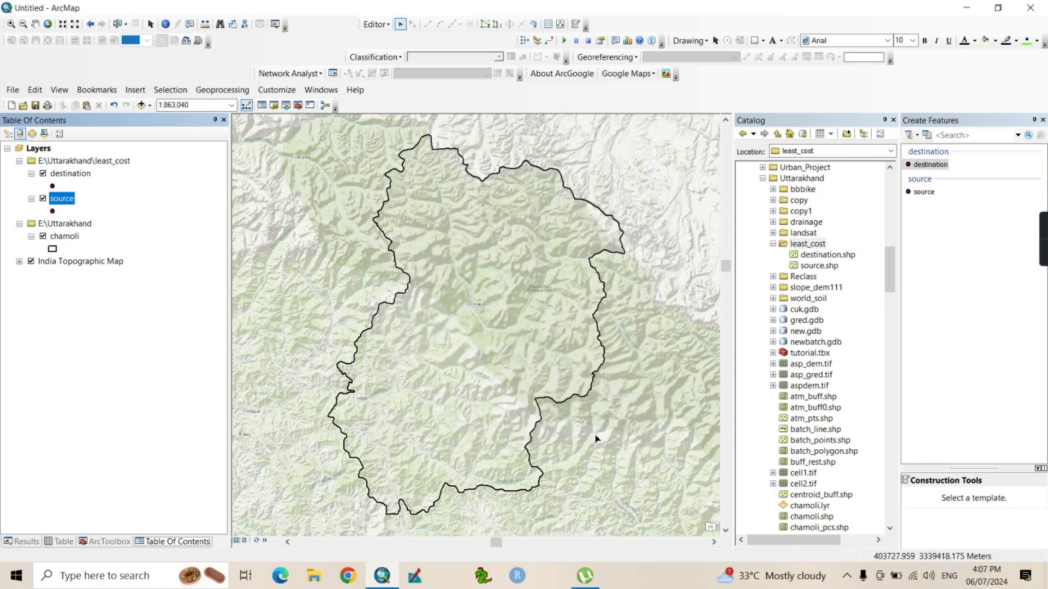
{"action": "left_click", "coordinate": [924, 192]}
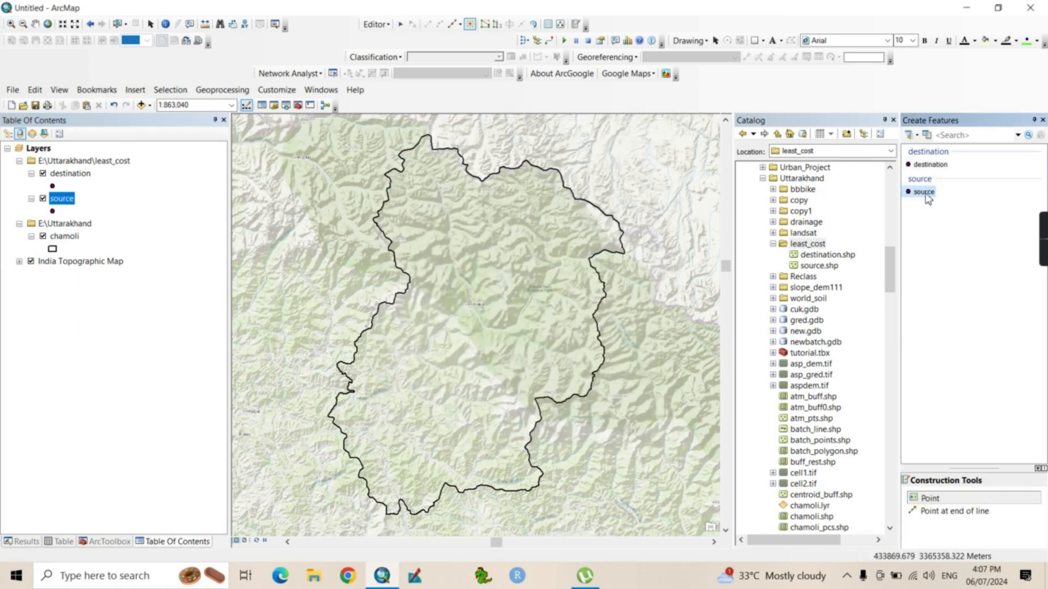
{"action": "left_click", "coordinate": [544, 389]}
{"action": "left_click", "coordinate": [459, 263]}
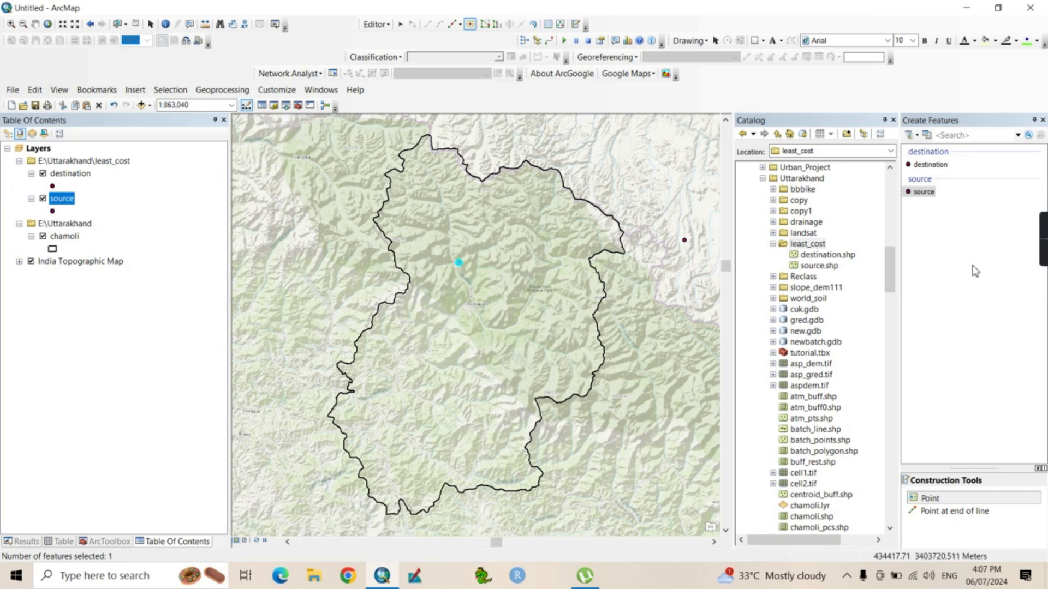
{"action": "left_click", "coordinate": [929, 165]}
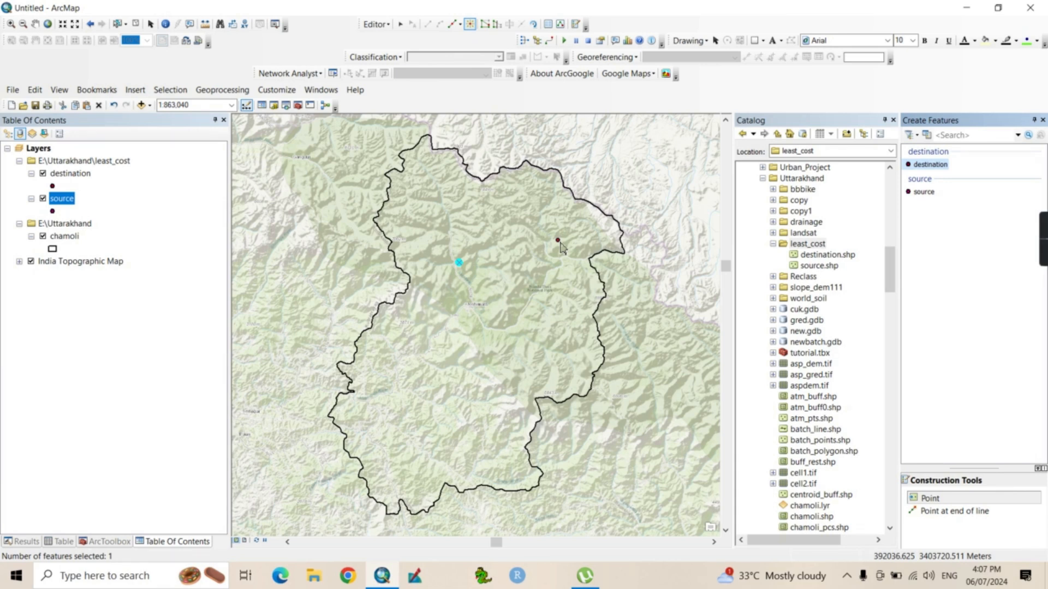
{"action": "left_click", "coordinate": [543, 214]}
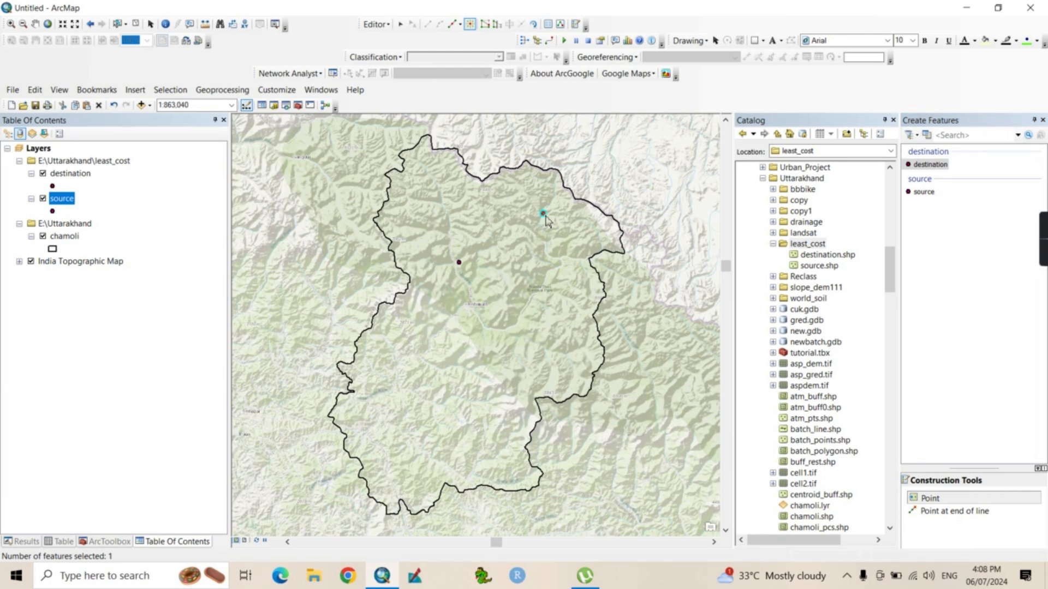
- Save the point edits and end the editing session
{"action": "left_click", "coordinate": [375, 25]}
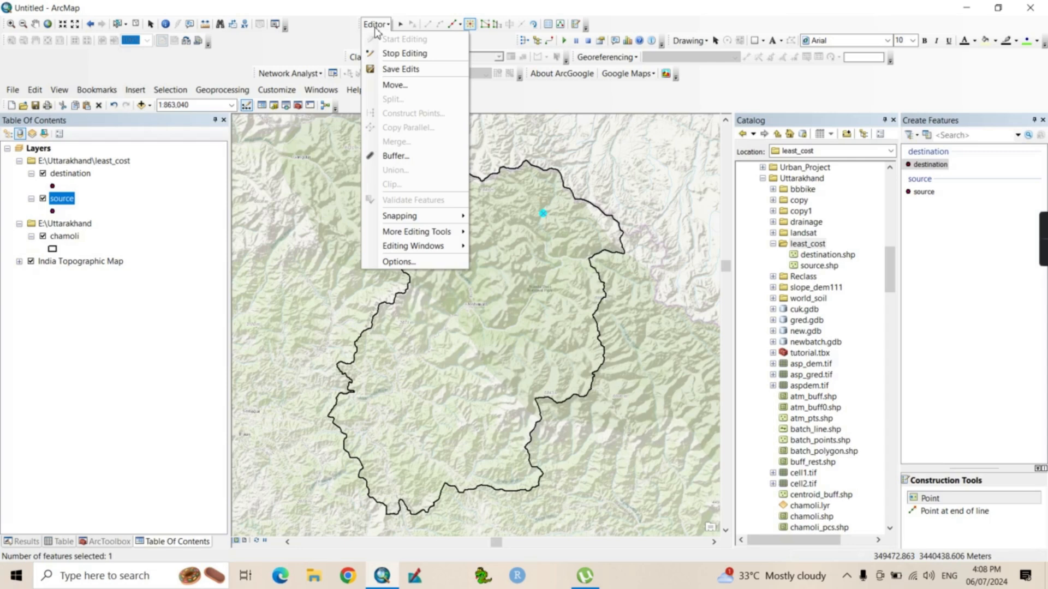
{"action": "left_click", "coordinate": [389, 69]}
{"action": "left_click", "coordinate": [376, 25]}
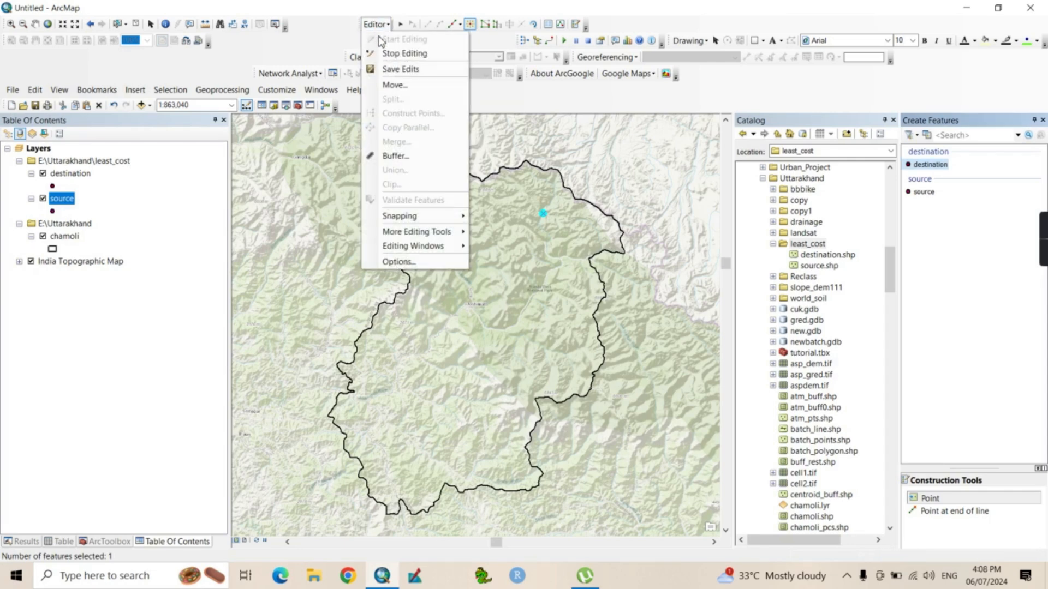
{"action": "left_click", "coordinate": [386, 53]}
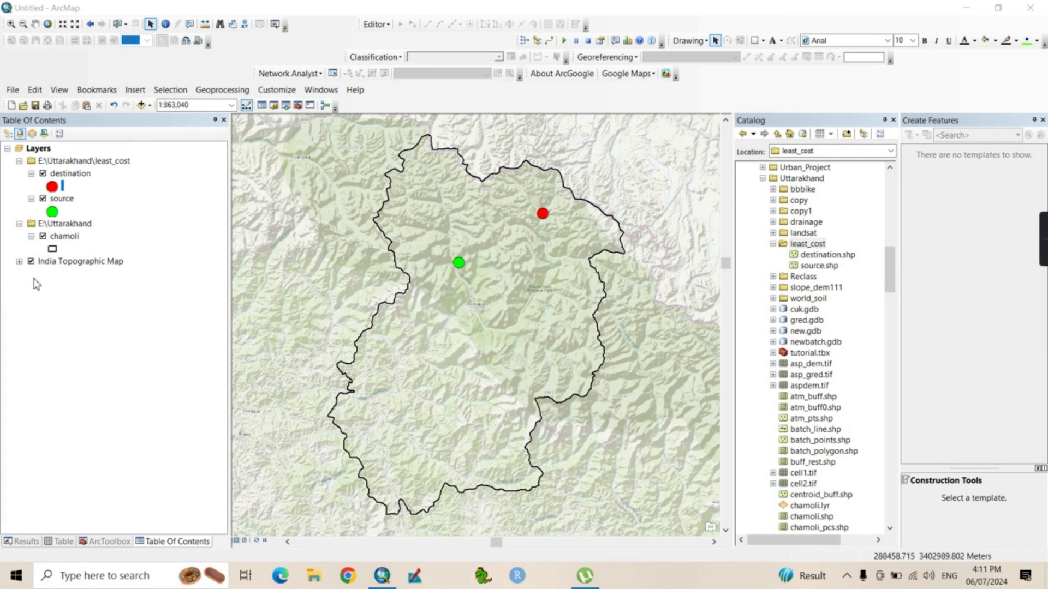
- Hide the India Topographic Map layer and add the slope_dem.tif raster from the Uttarakhand folder to the map
{"action": "left_click", "coordinate": [31, 262]}
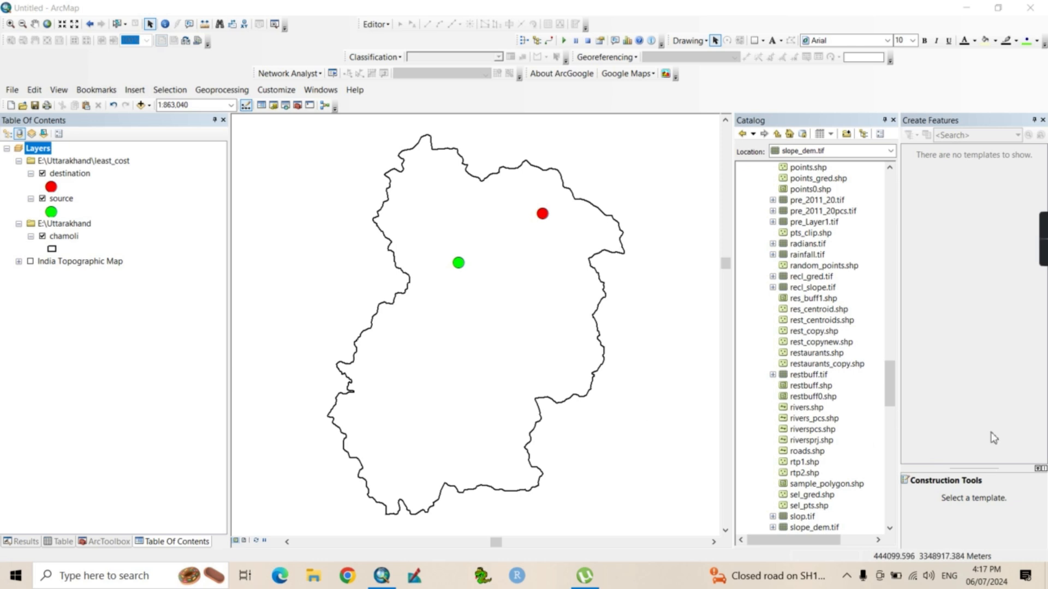
{"action": "left_click_drag", "start_coordinate": [887, 375], "coordinate": [888, 387]}
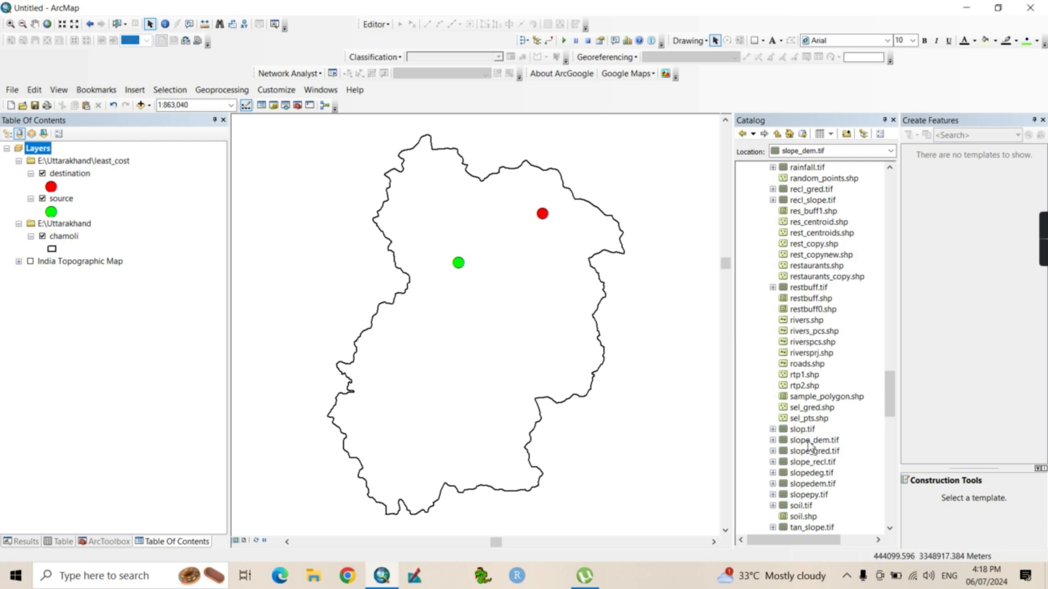
{"action": "left_click_drag", "start_coordinate": [809, 444], "coordinate": [630, 431]}
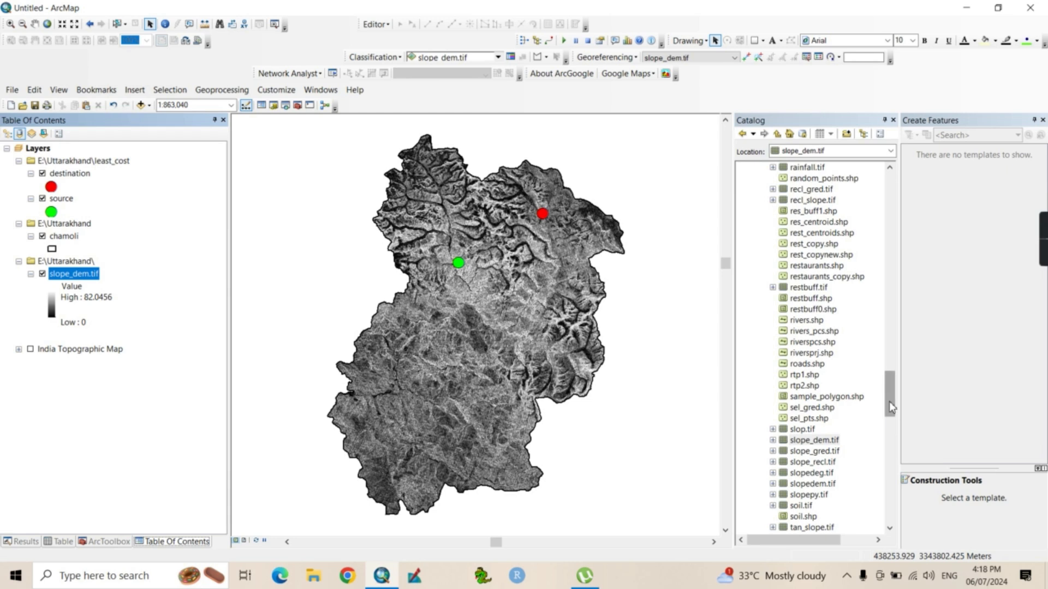
- Add the ndsi.img raster from the Uttarakhand folder to the map
{"action": "left_click_drag", "start_coordinate": [889, 402], "coordinate": [893, 368]}
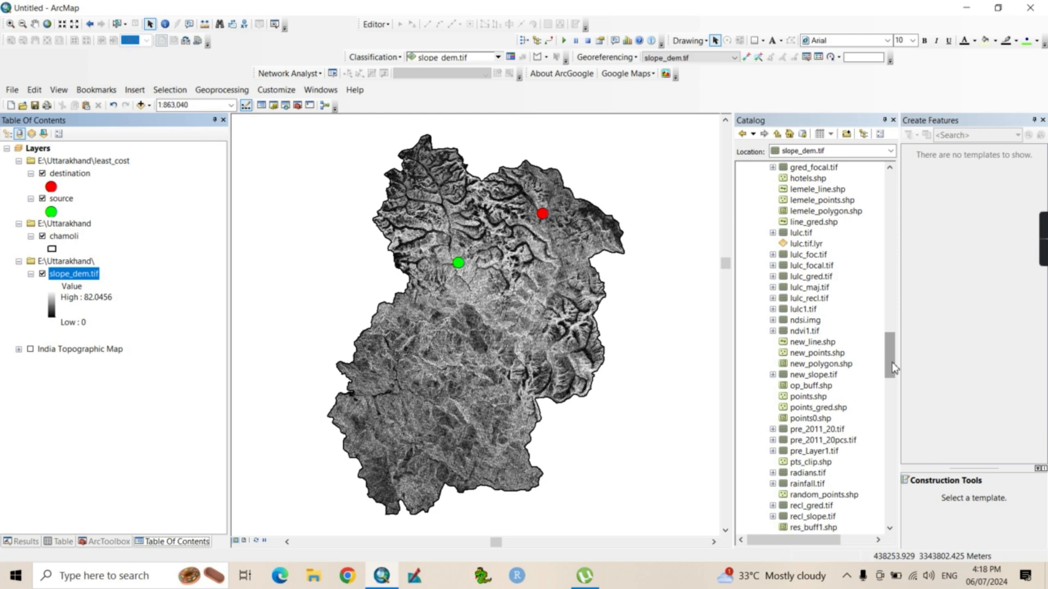
{"action": "left_click", "coordinate": [794, 322]}
{"action": "left_click_drag", "start_coordinate": [795, 322], "coordinate": [662, 339]}
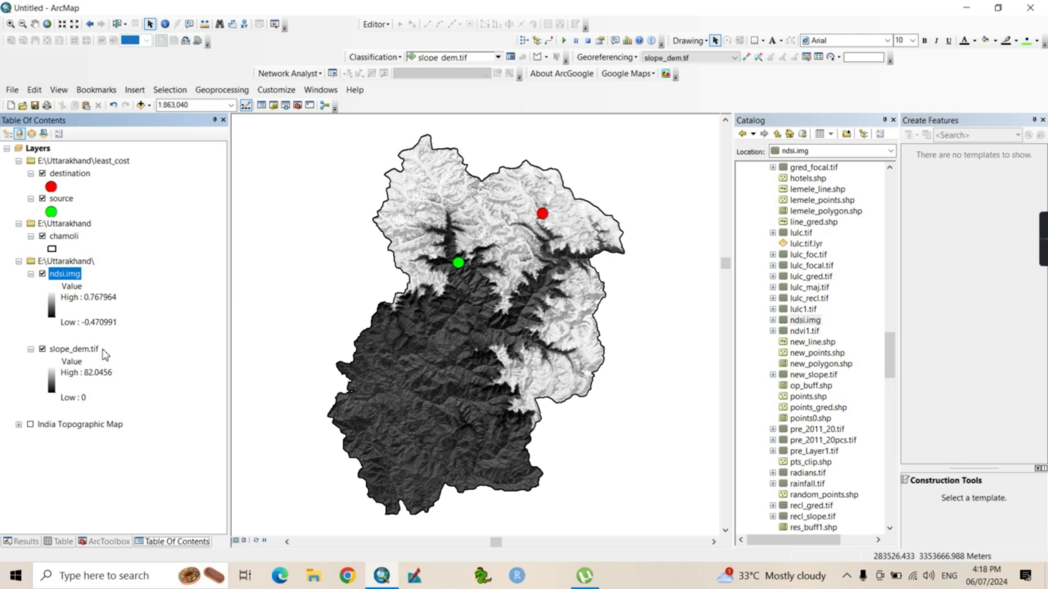
- Apply the blue-yellow-red color ramp to the ndsi.img layer and invert it so high values are blue
{"action": "double_click", "coordinate": [54, 314]}
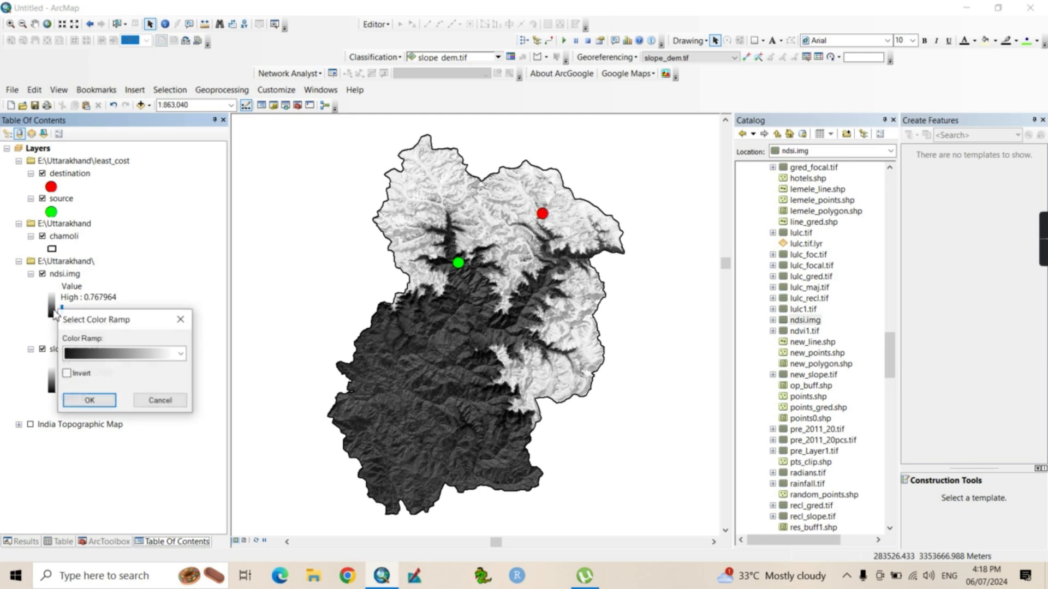
{"action": "left_click", "coordinate": [180, 354]}
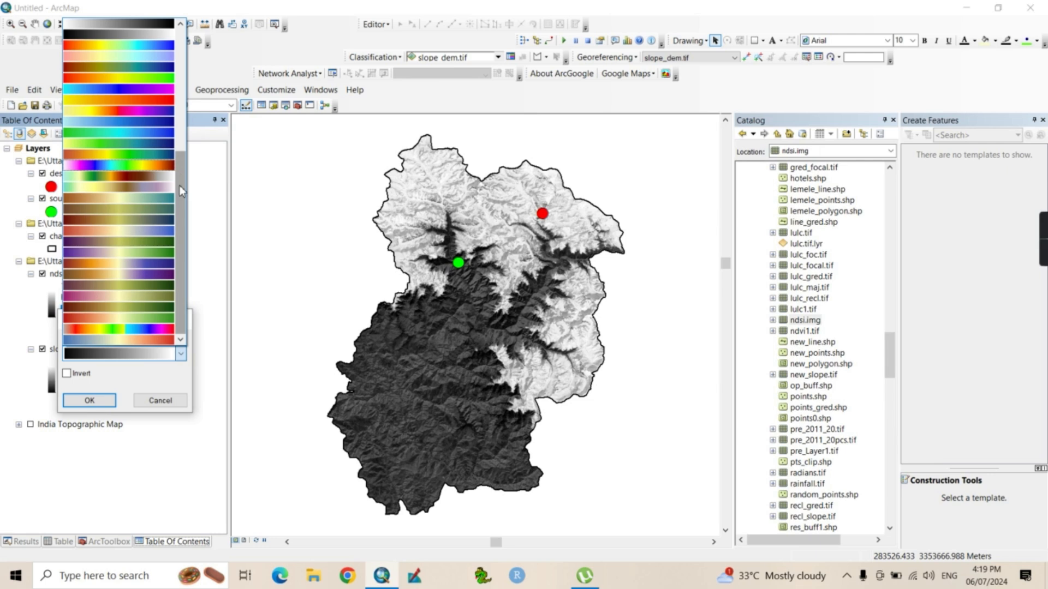
{"action": "left_click", "coordinate": [120, 340]}
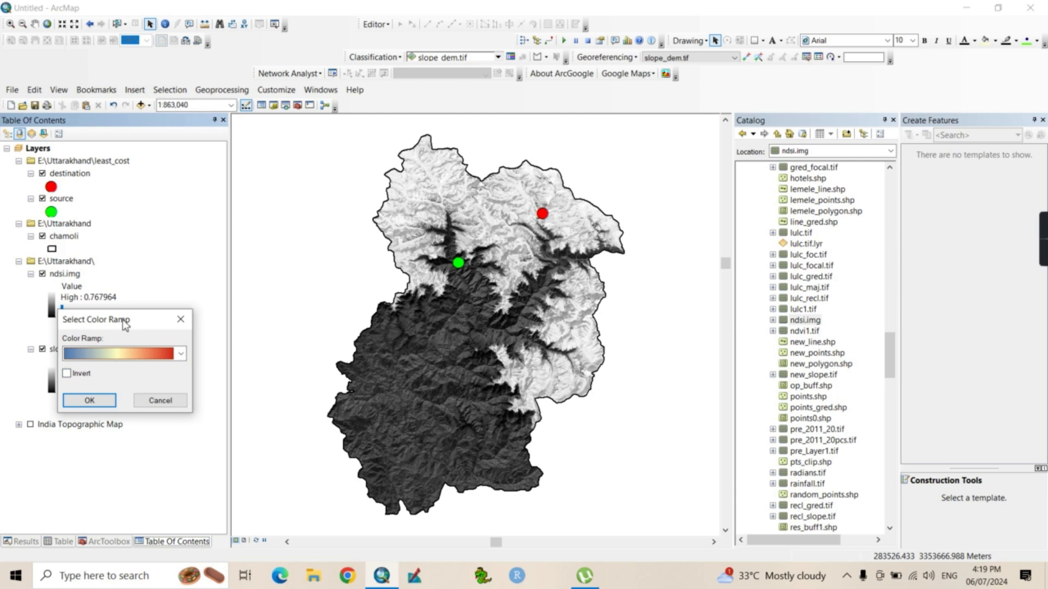
{"action": "left_click_drag", "start_coordinate": [125, 326], "coordinate": [262, 316]}
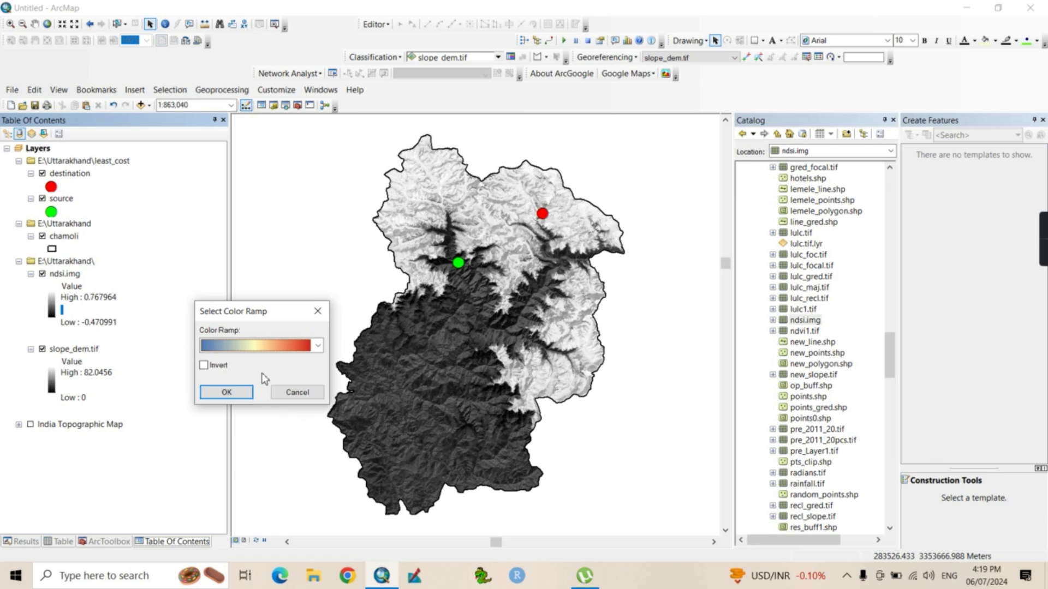
{"action": "left_click", "coordinate": [205, 366]}
{"action": "left_click", "coordinate": [225, 393]}
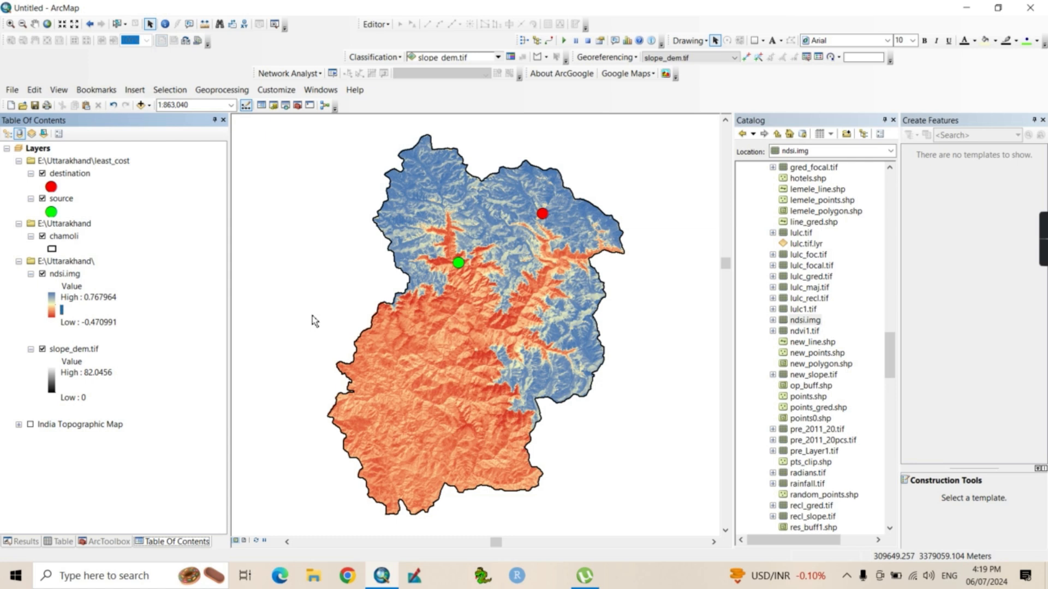
- Apply the red-yellow-green color ramp to slope_dem.tif and briefly hide ndsi.img to check the slope display
{"action": "left_click", "coordinate": [53, 387]}
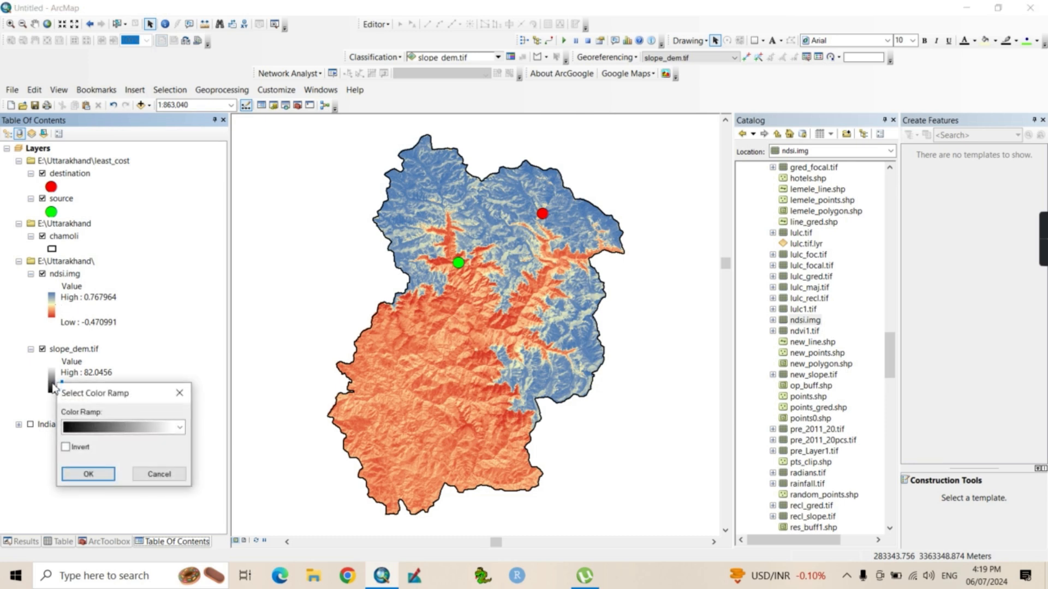
{"action": "left_click", "coordinate": [179, 428]}
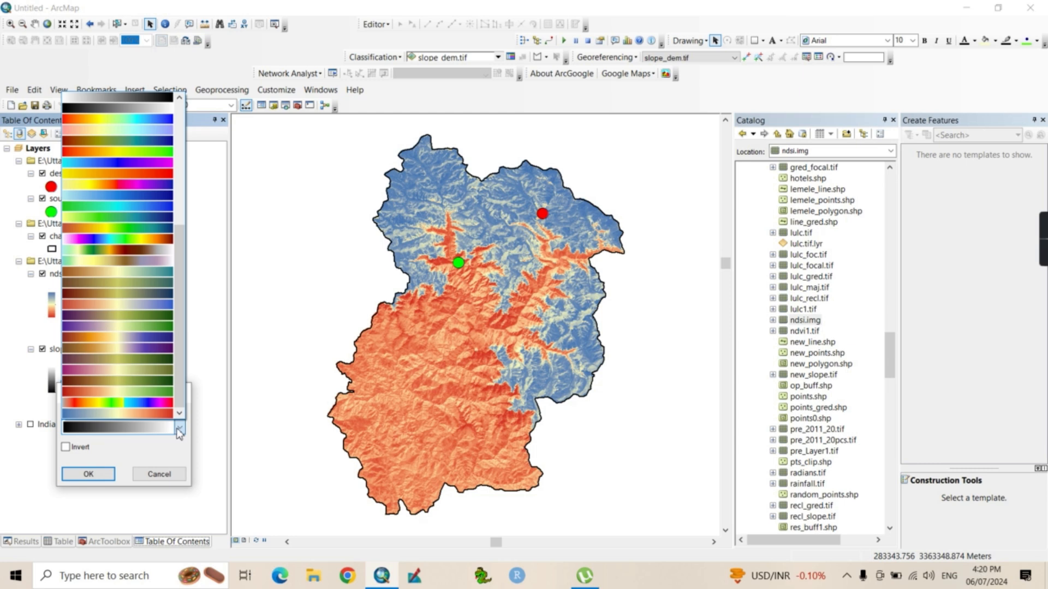
{"action": "left_click", "coordinate": [109, 151]}
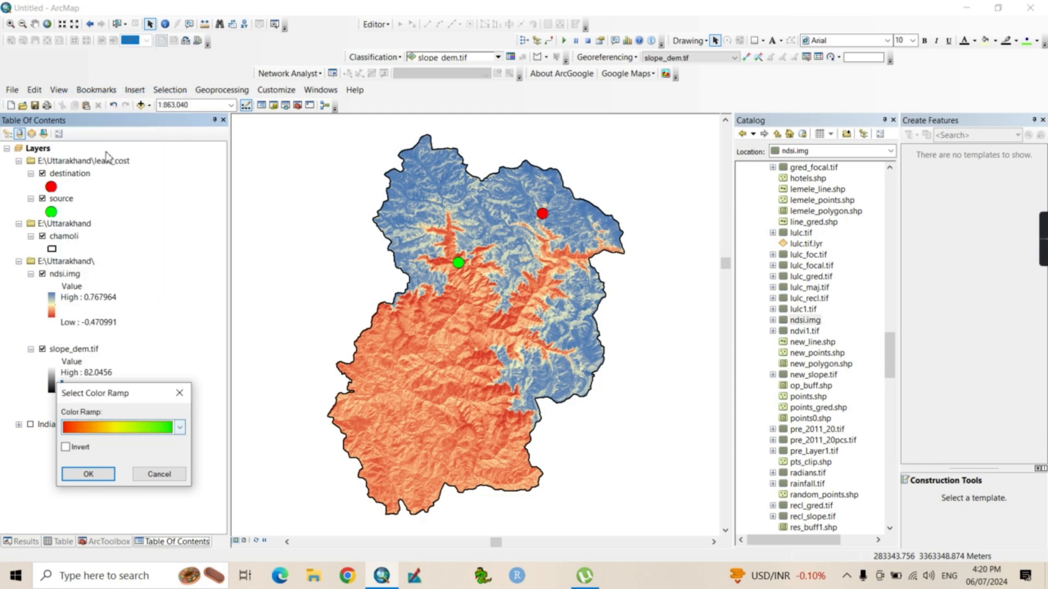
{"action": "left_click", "coordinate": [89, 474]}
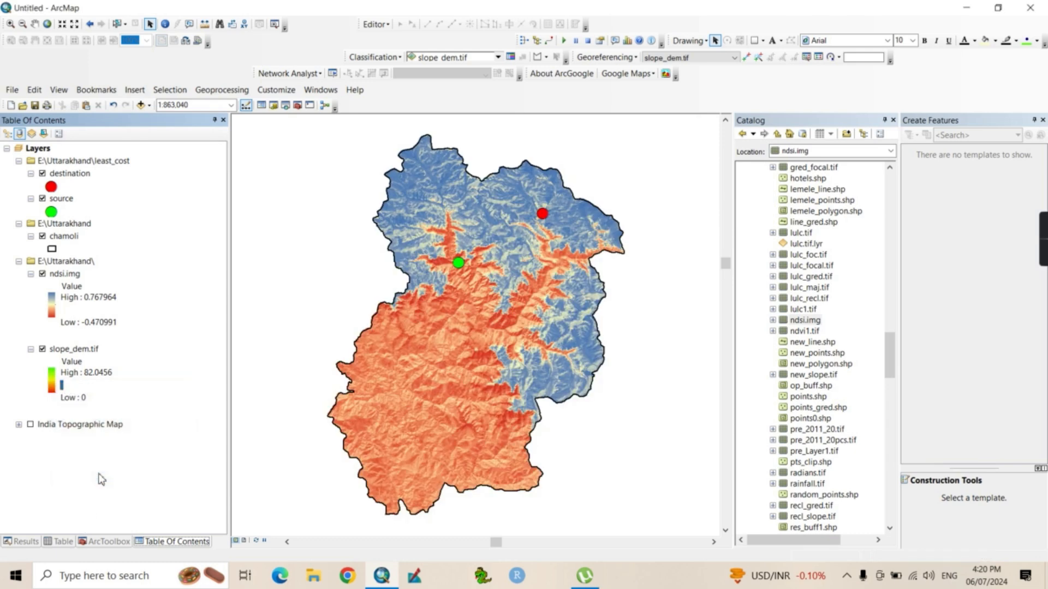
{"action": "left_click", "coordinate": [42, 274]}
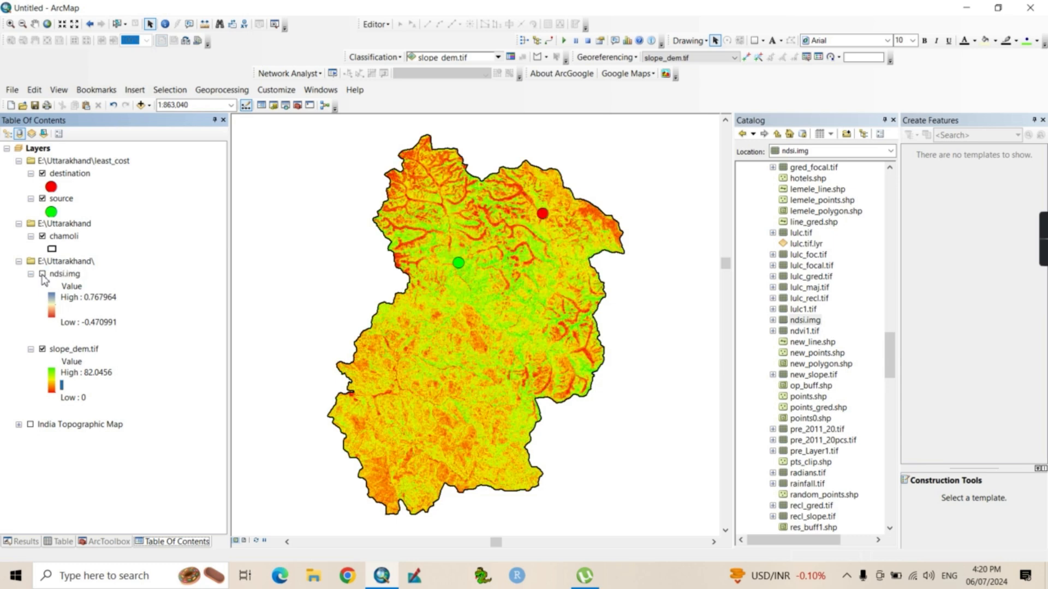
{"action": "left_click", "coordinate": [42, 274]}
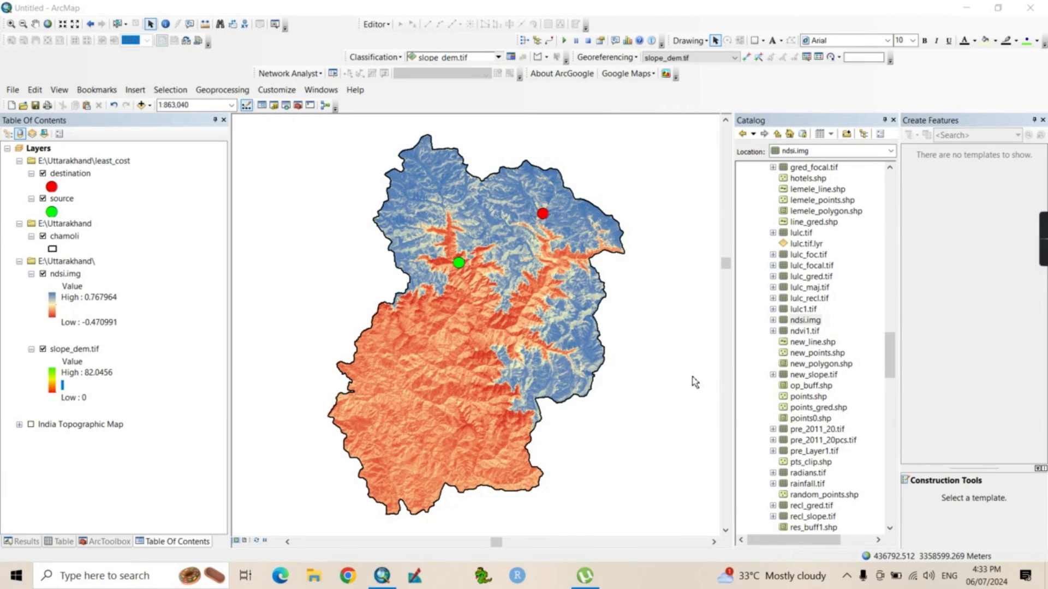
- Set up the Reclassify tool with ndsi.img as input and classify its values into 5 Natural Breaks (Jenks) classes
{"action": "left_click", "coordinate": [110, 542]}
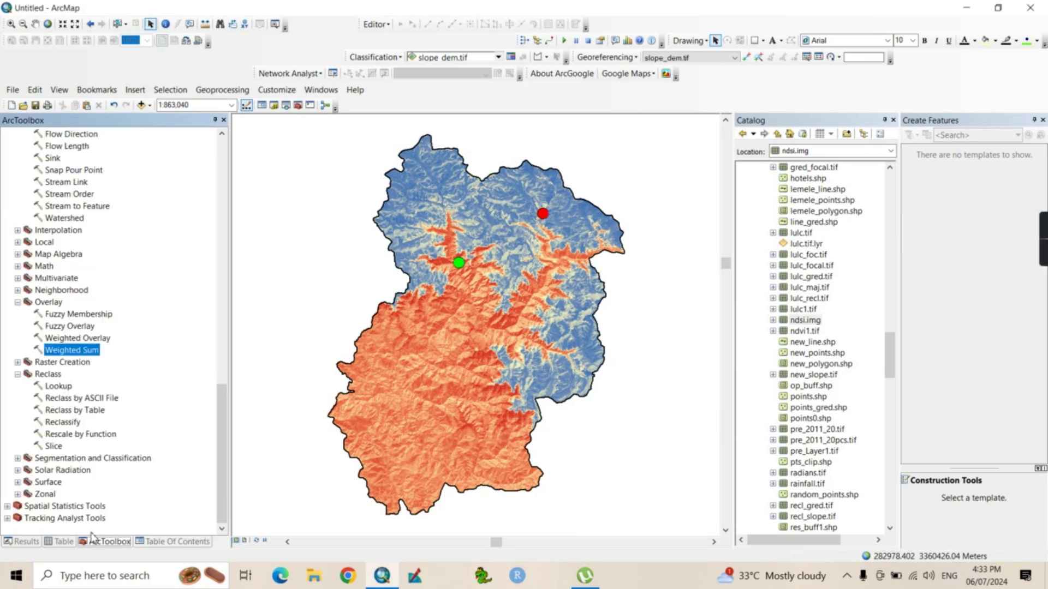
{"action": "double_click", "coordinate": [63, 423]}
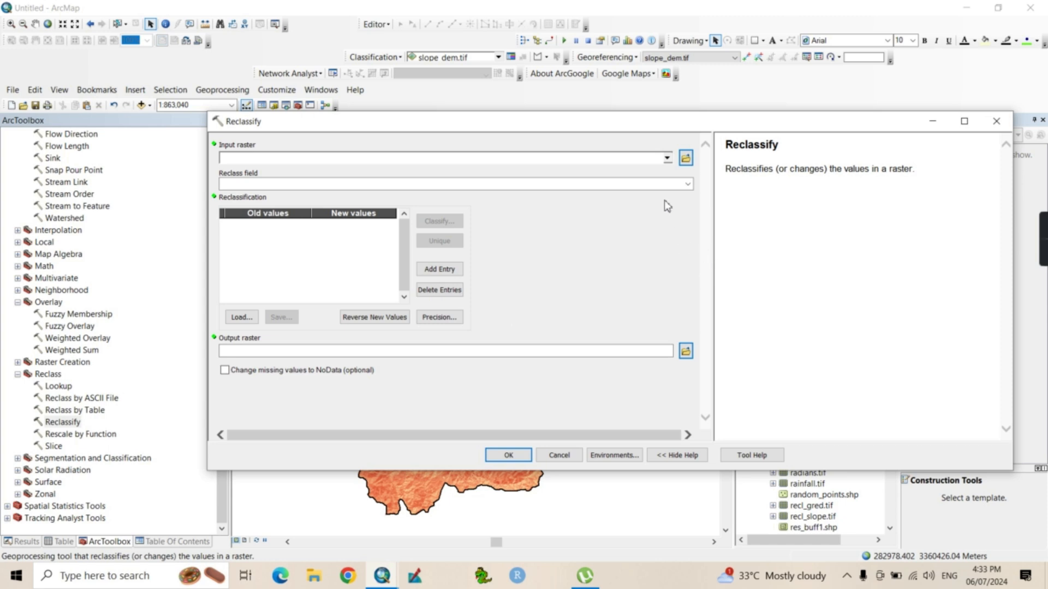
{"action": "left_click", "coordinate": [667, 159]}
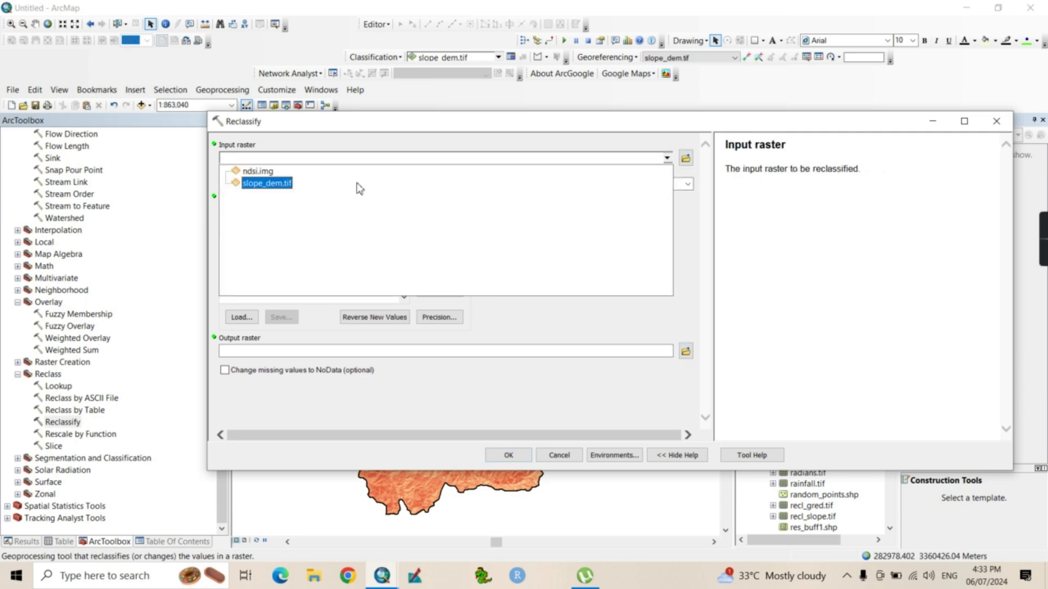
{"action": "left_click", "coordinate": [260, 172]}
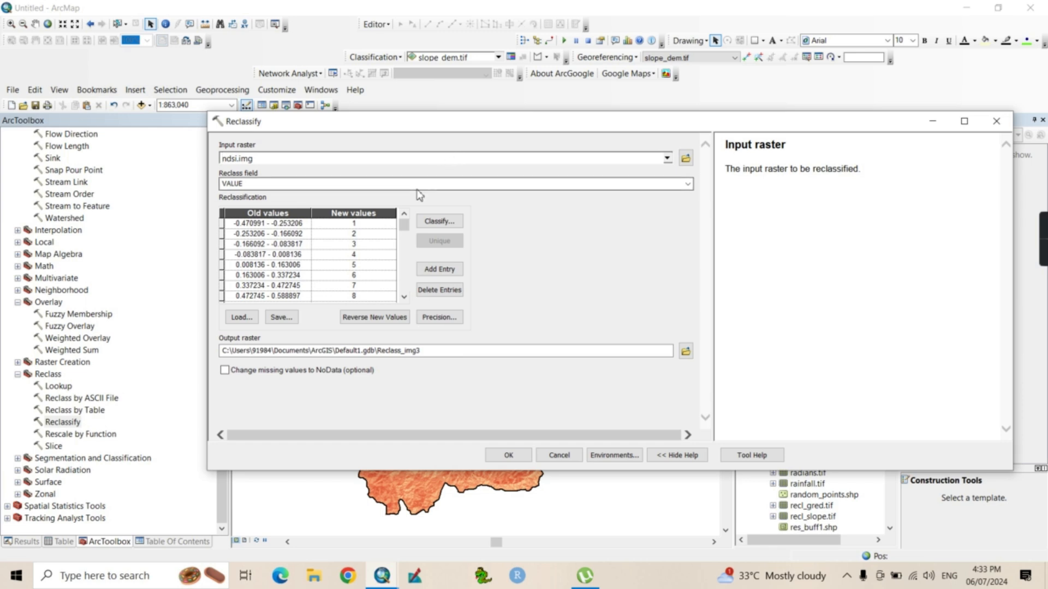
{"action": "left_click", "coordinate": [439, 222]}
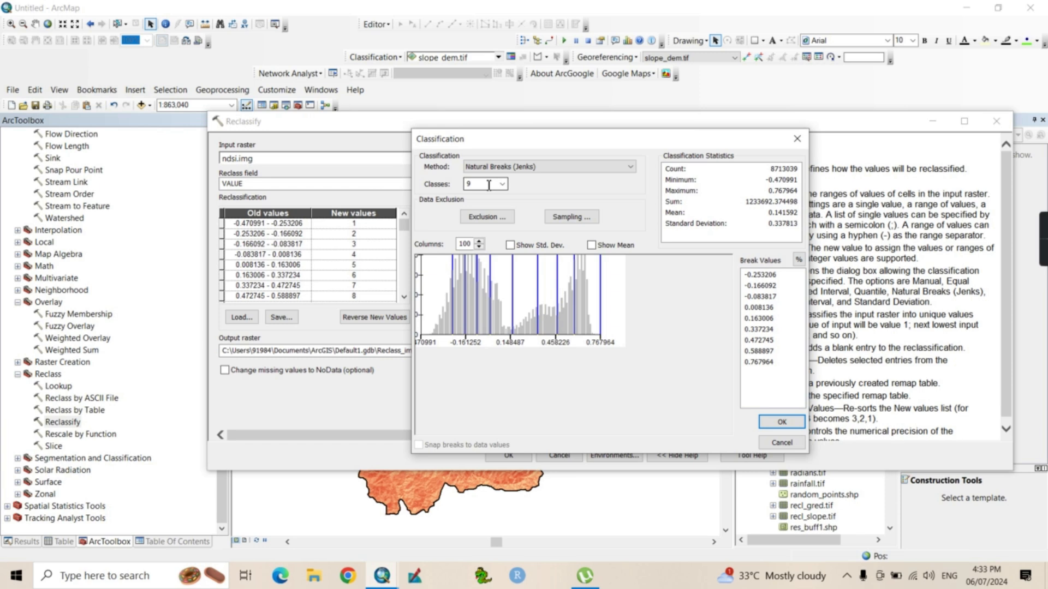
{"action": "double_click", "coordinate": [489, 185]}
{"action": "type", "text": "5"}
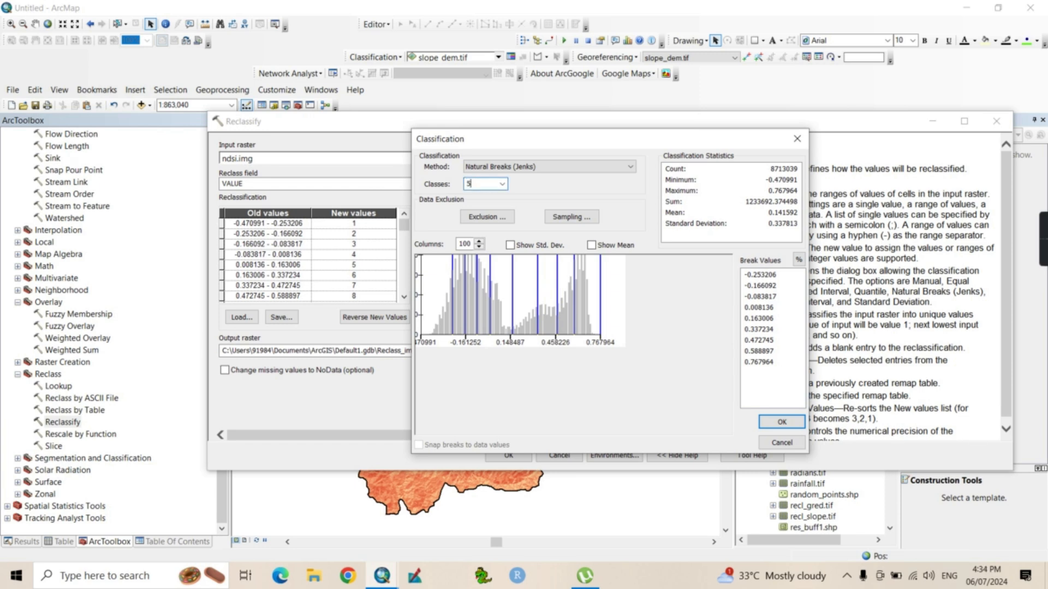
{"action": "left_click", "coordinate": [780, 423]}
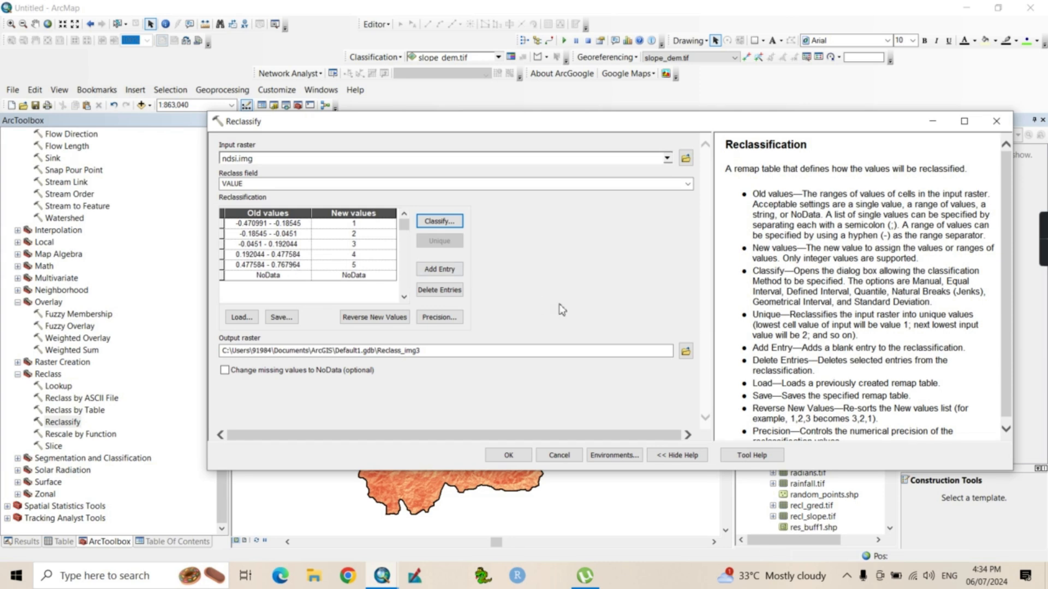
- Set the reclassified output raster to ndsi_recl.tif in the least_cost folder, run the tool and show the layer list
{"action": "left_click", "coordinate": [688, 354]}
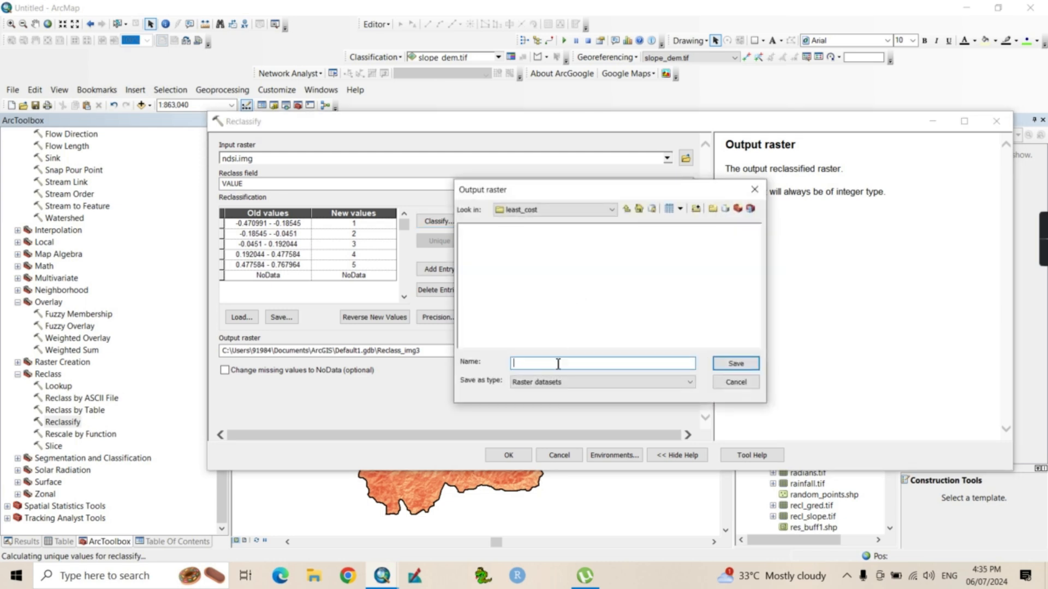
{"action": "type", "text": "ndsi_recl.tif"}
{"action": "key", "text": "Return"}
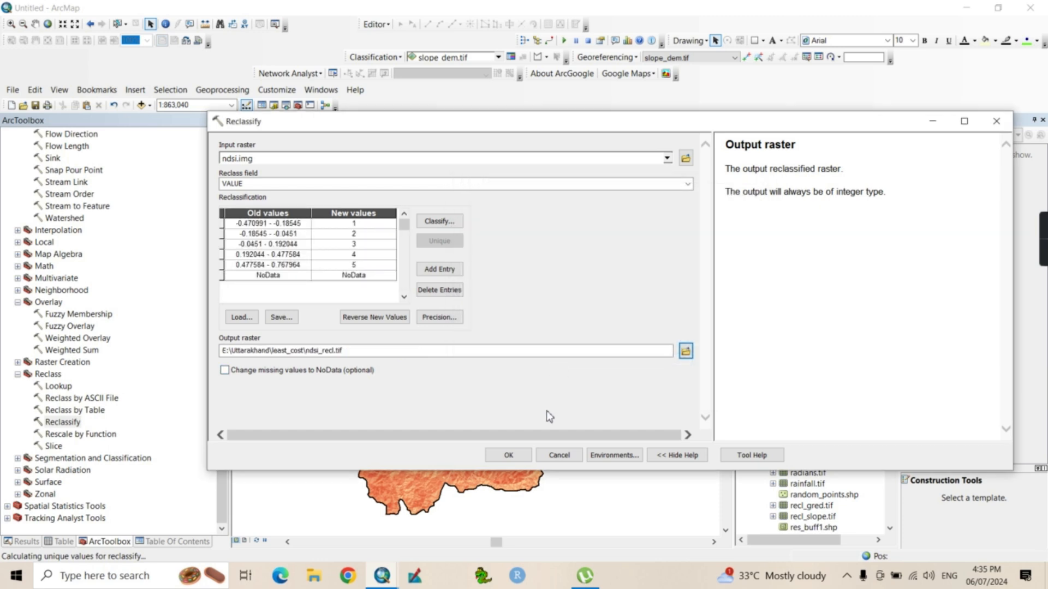
{"action": "left_click", "coordinate": [508, 456]}
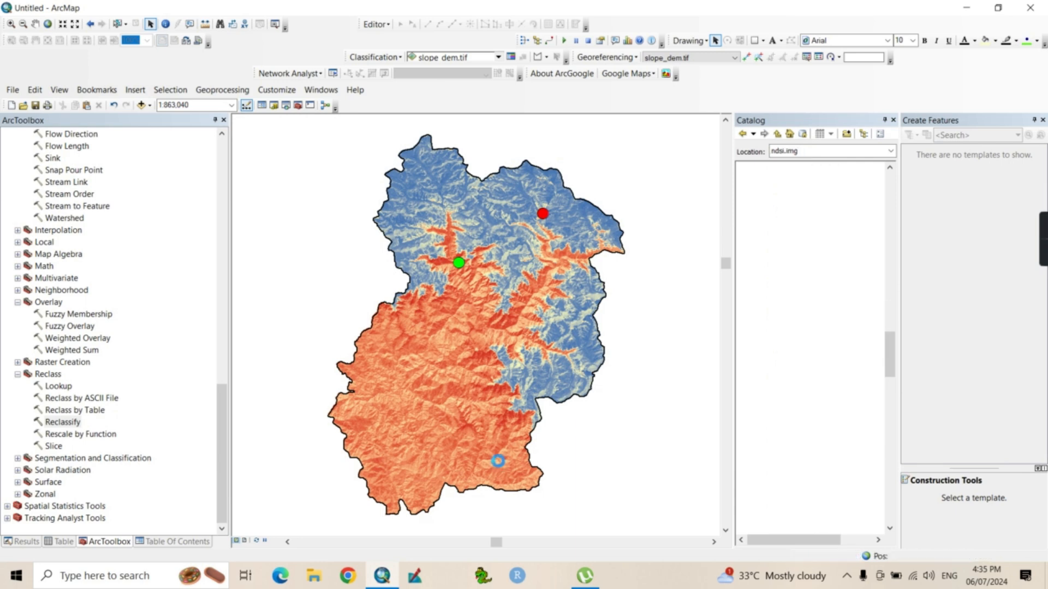
{"action": "left_click", "coordinate": [172, 541]}
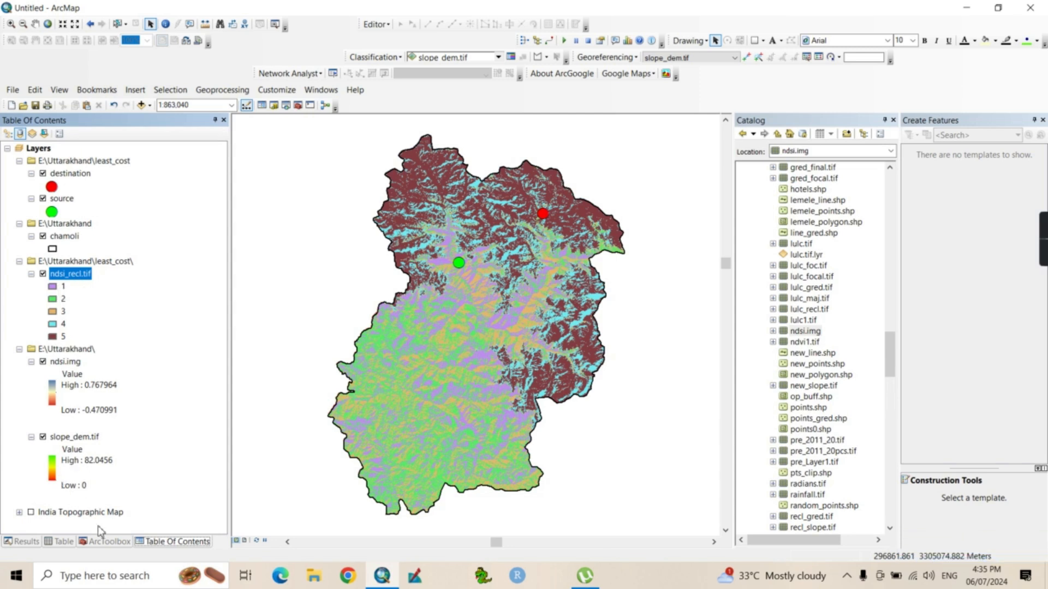
- Set up the Weighted Sum tool with ndsi_recl.tif at weight 1 and slope_dem.tif at weight 1.5
{"action": "left_click", "coordinate": [106, 543]}
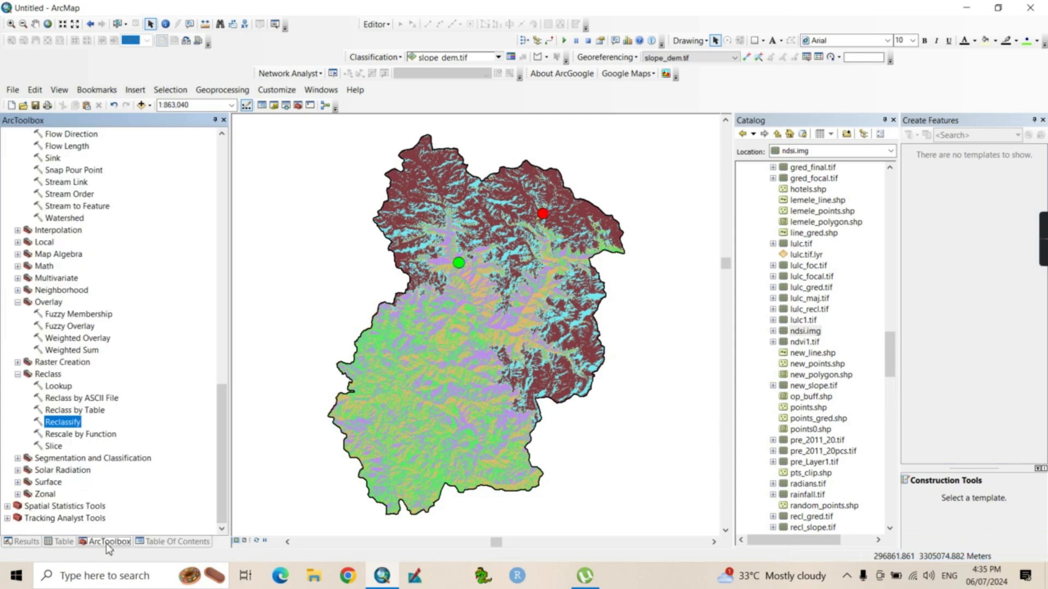
{"action": "double_click", "coordinate": [71, 350]}
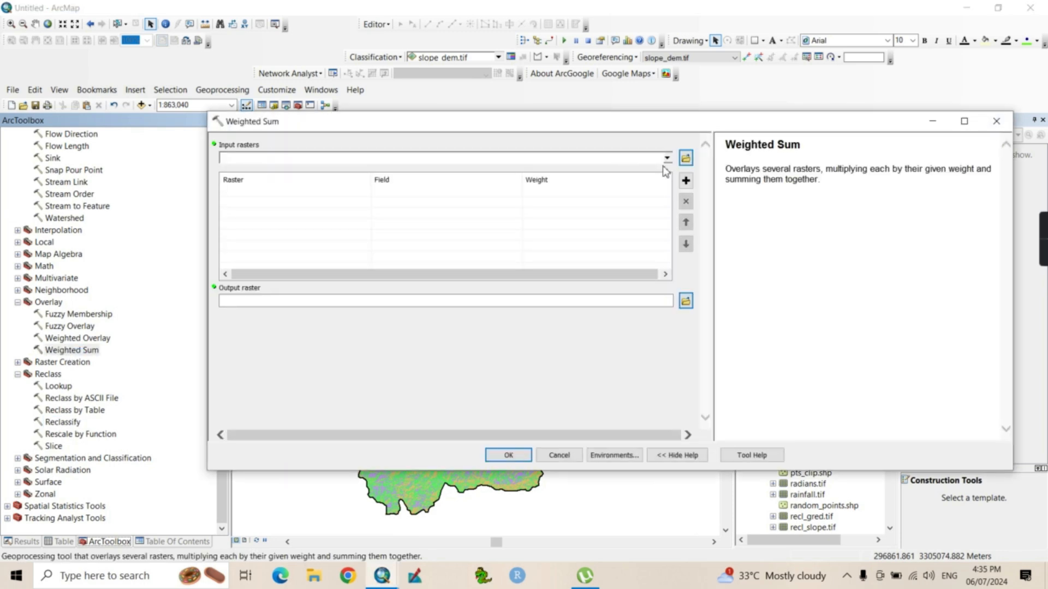
{"action": "left_click", "coordinate": [666, 158]}
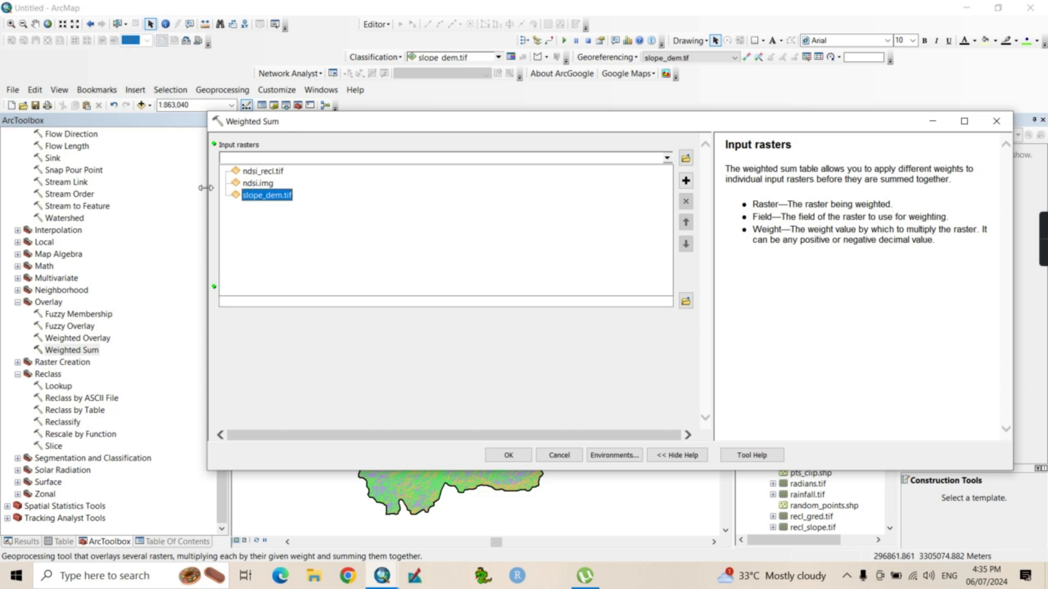
{"action": "left_click", "coordinate": [276, 173]}
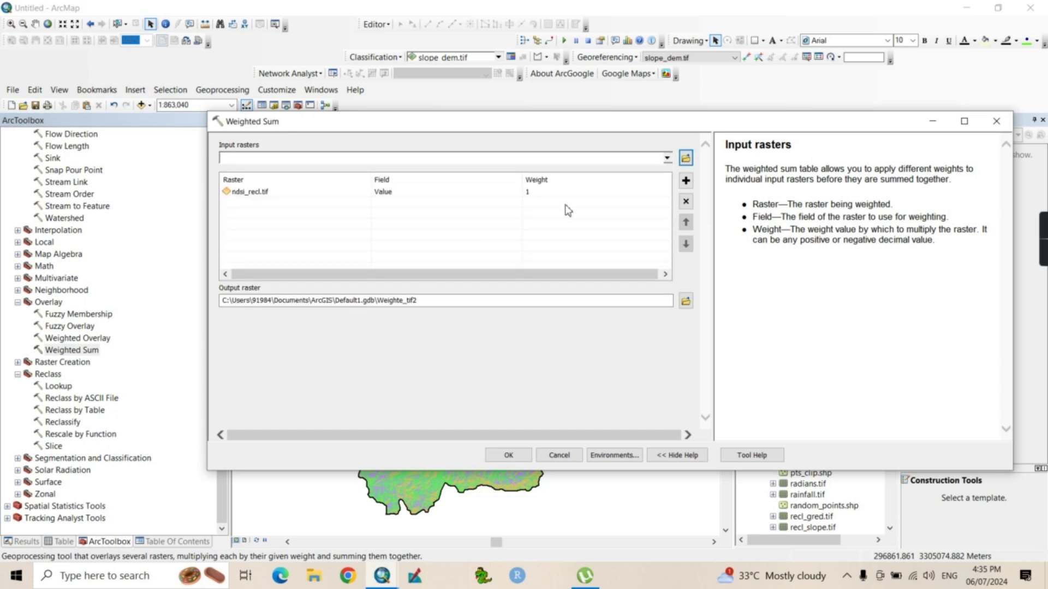
{"action": "left_click", "coordinate": [667, 158]}
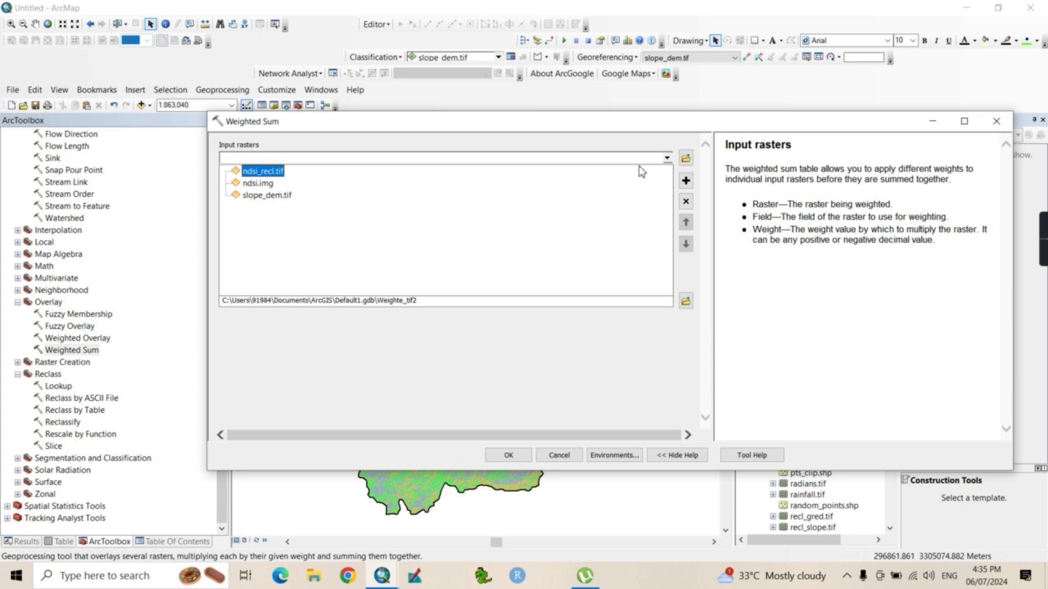
{"action": "left_click", "coordinate": [278, 196]}
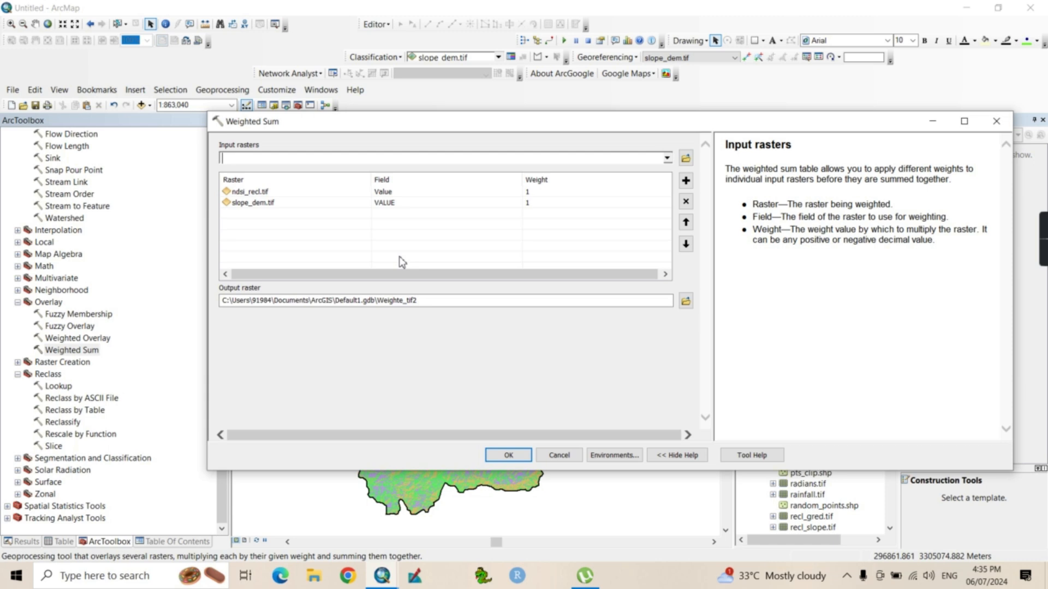
{"action": "left_click", "coordinate": [540, 203]}
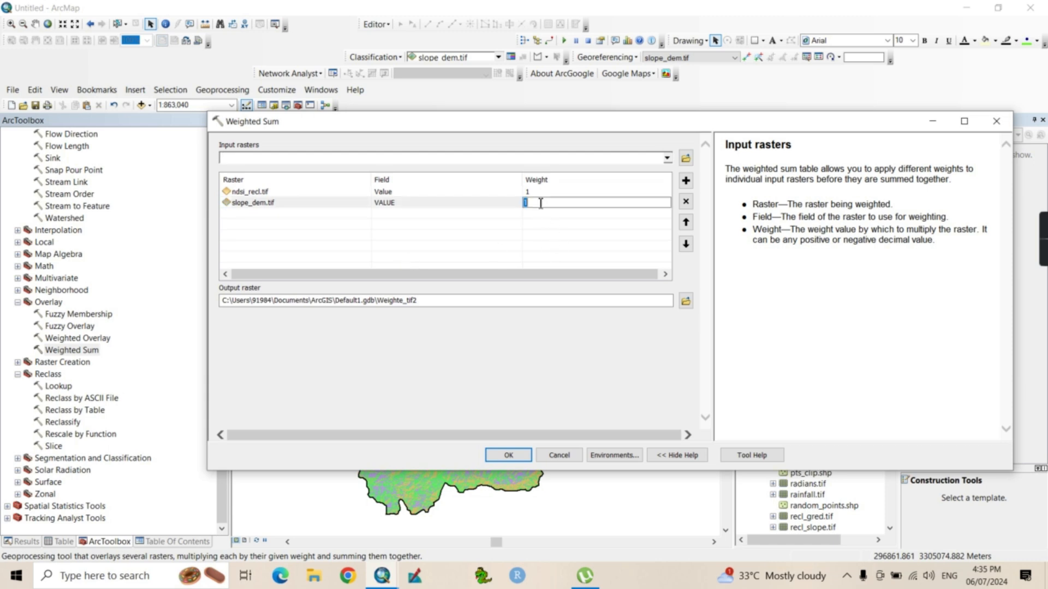
{"action": "type", "text": "1.5"}
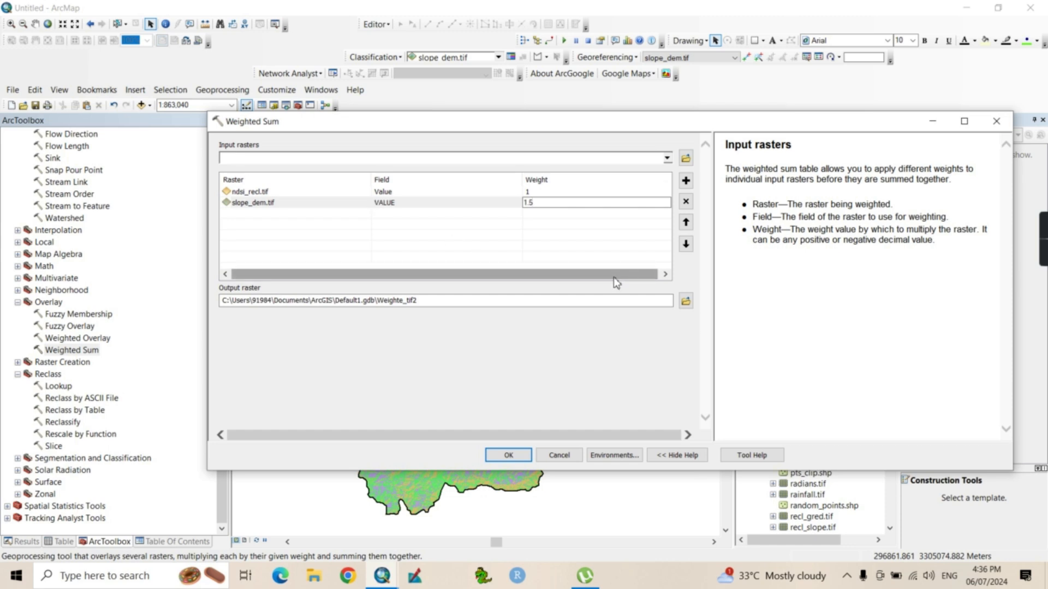
- Set the weighted sum output raster to wt_sum.tif in the least_cost folder, run the tool and show the layer list
{"action": "left_click", "coordinate": [685, 301]}
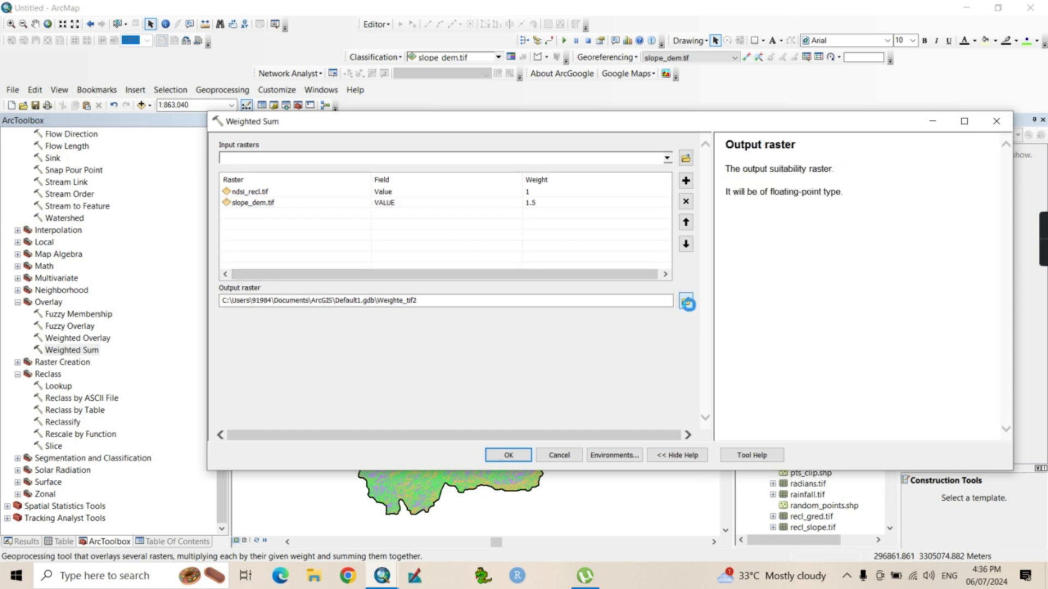
{"action": "type", "text": "w"}
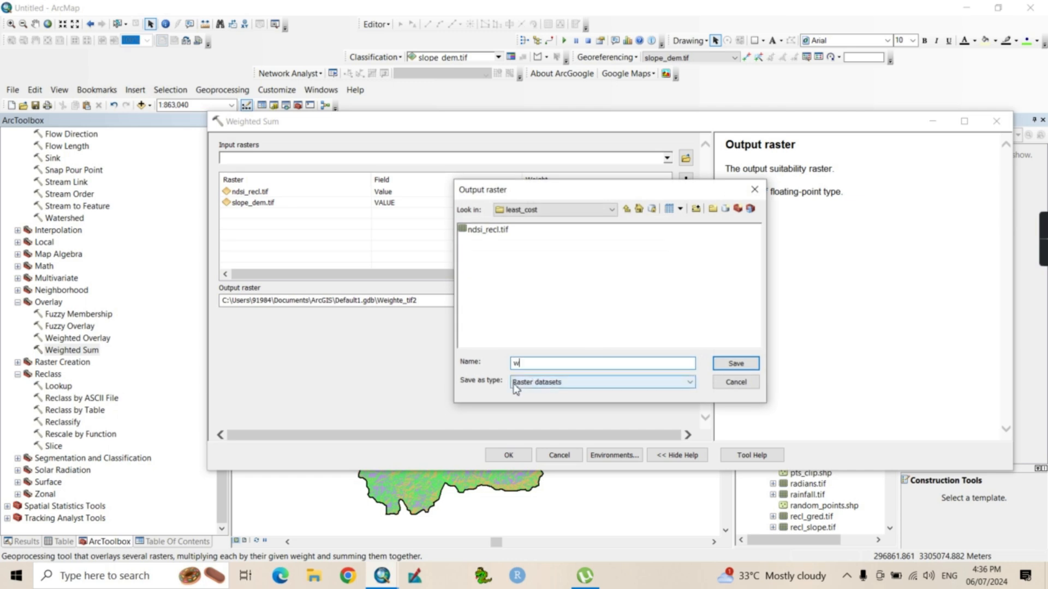
{"action": "type", "text": "t_sum.tif"}
{"action": "key", "text": "Return"}
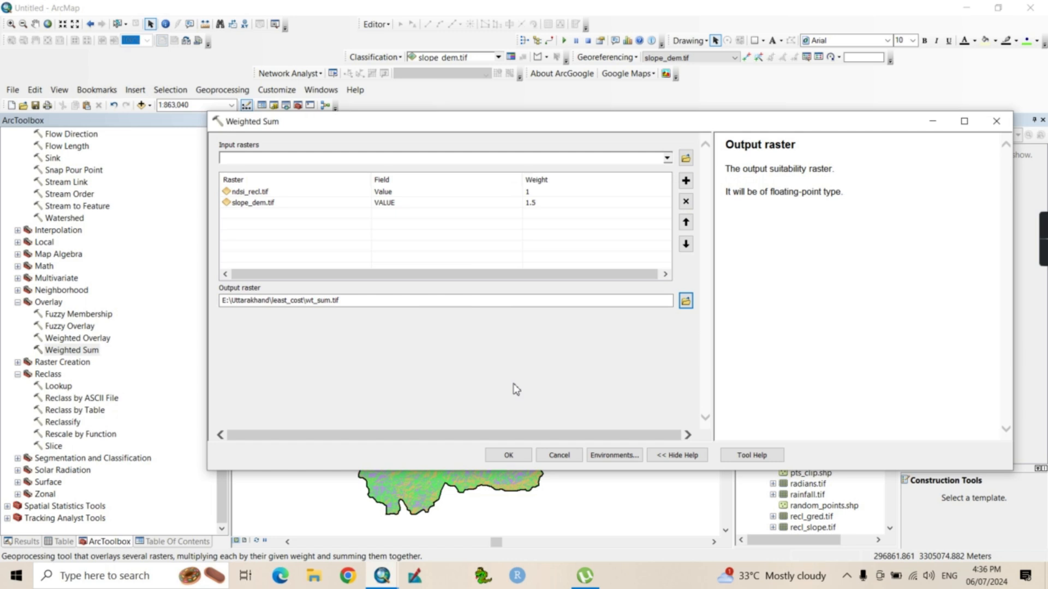
{"action": "left_click", "coordinate": [509, 456]}
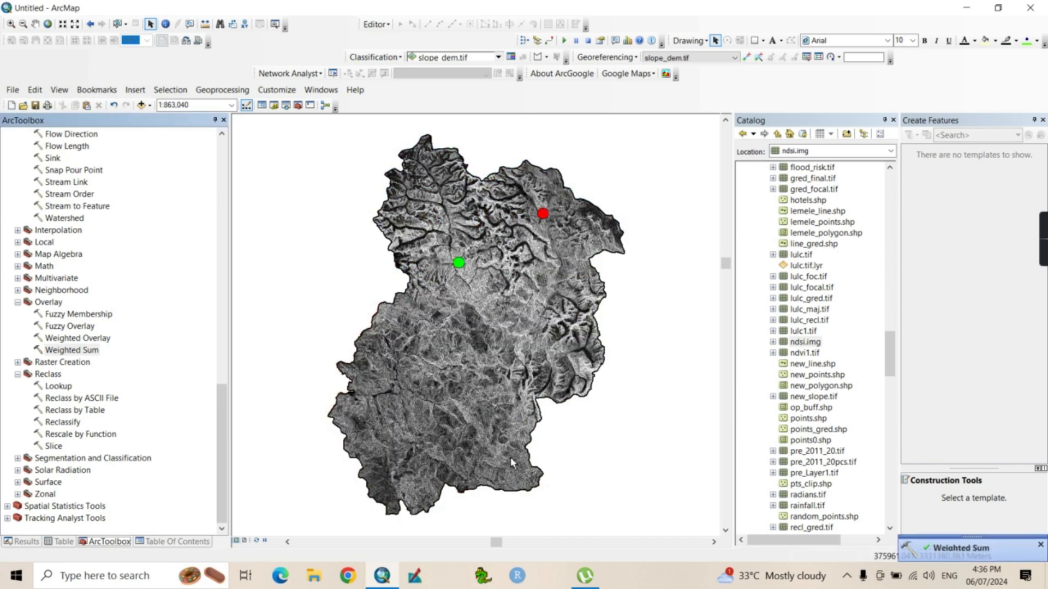
{"action": "left_click", "coordinate": [180, 541]}
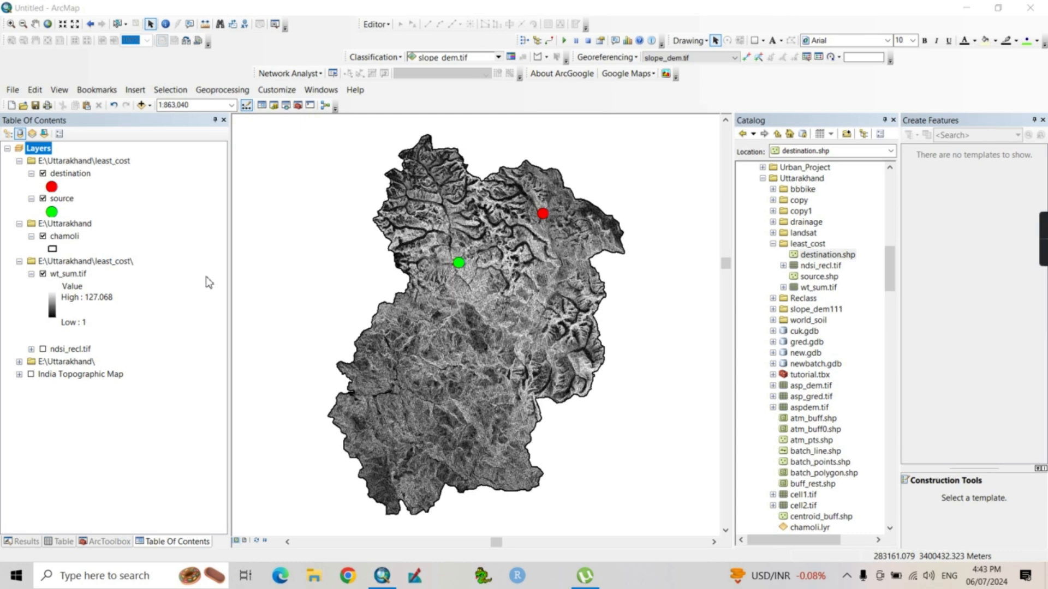
- Set up the Cost Distance tool with source as source data, wt_sum.tif as cost raster and cost_dist.tif in least_cost as output distance raster
{"action": "left_click", "coordinate": [107, 542]}
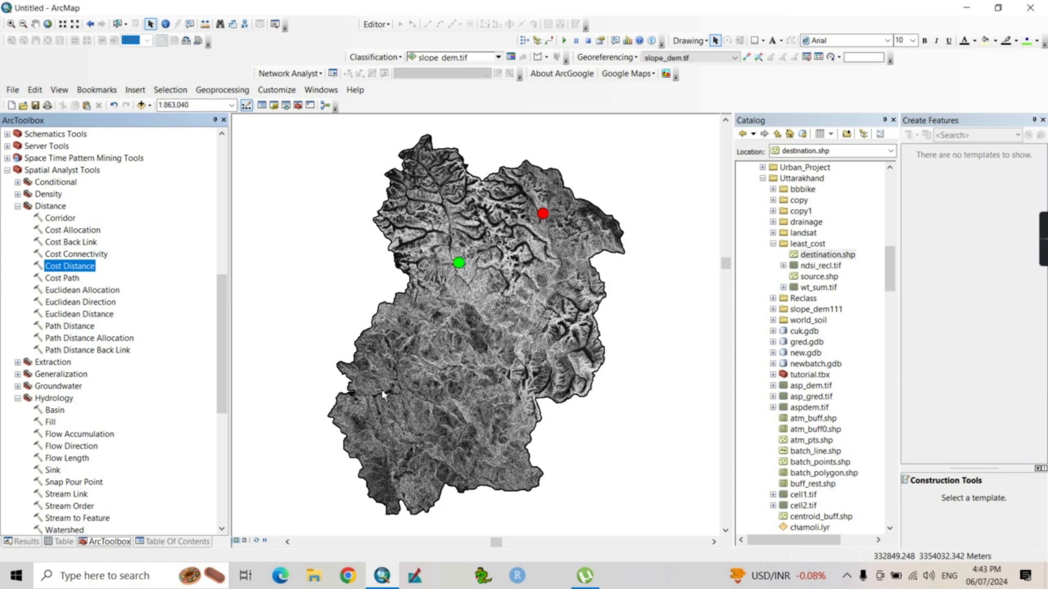
{"action": "double_click", "coordinate": [69, 267]}
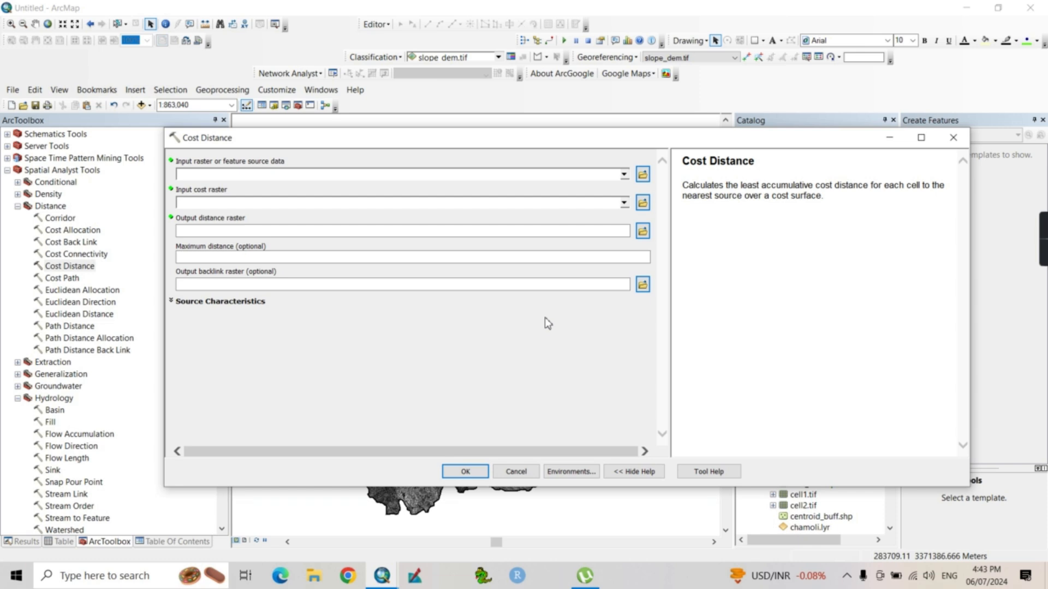
{"action": "left_click", "coordinate": [623, 175]}
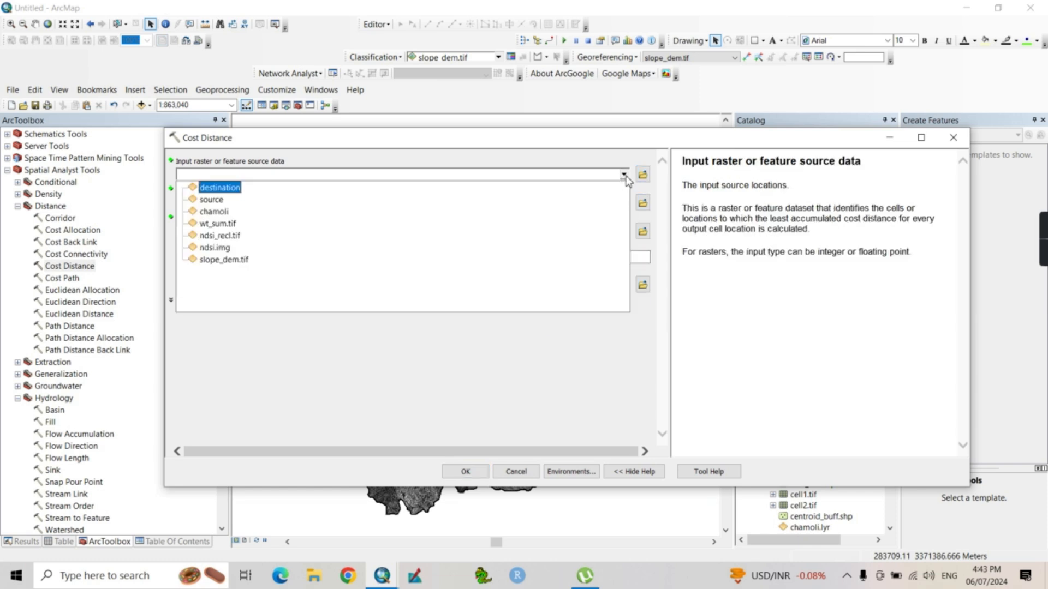
{"action": "left_click", "coordinate": [212, 201]}
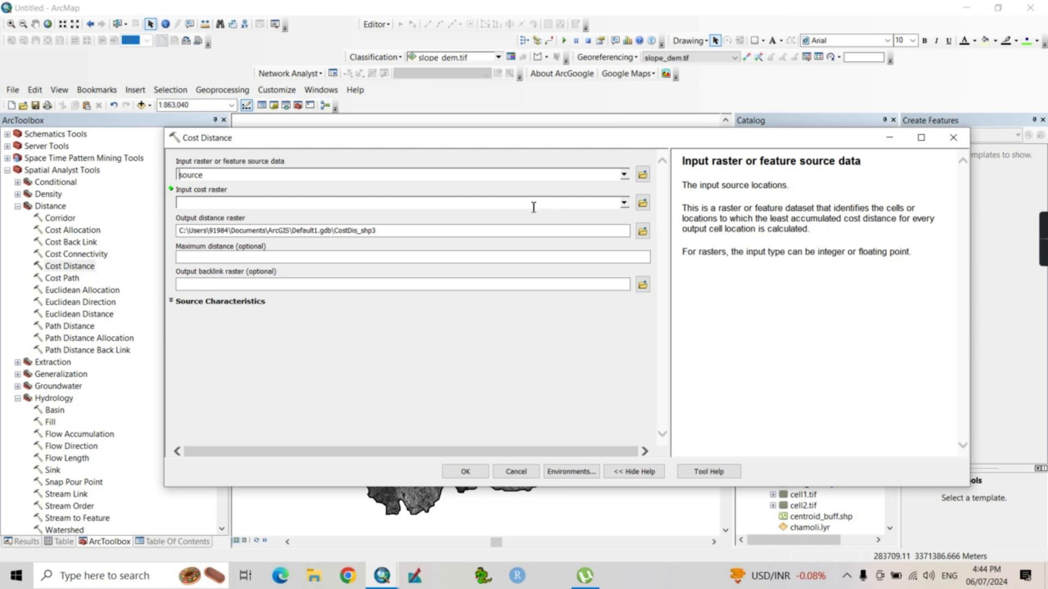
{"action": "left_click", "coordinate": [624, 203]}
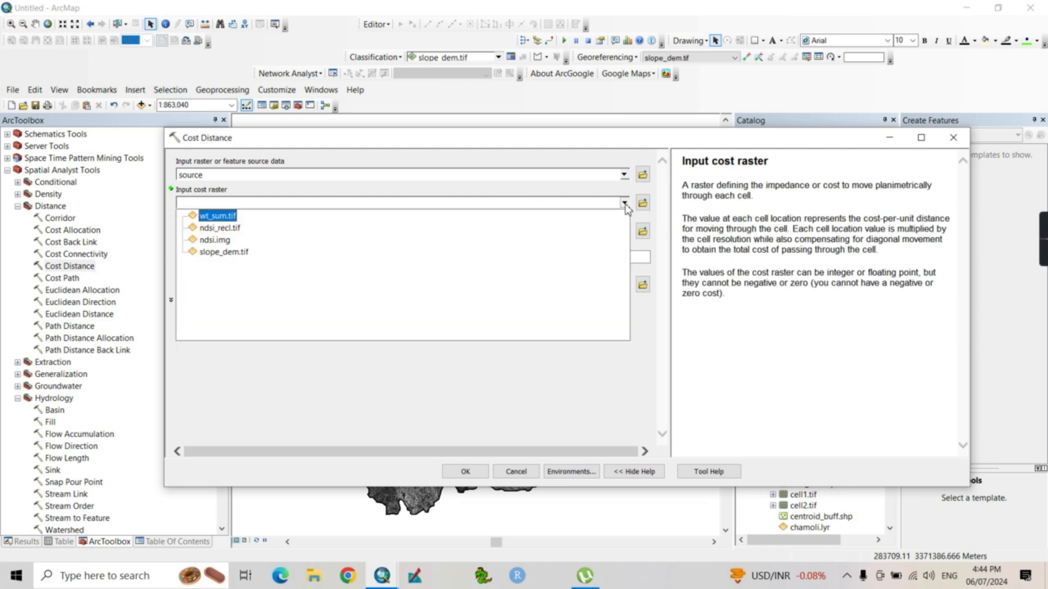
{"action": "left_click", "coordinate": [216, 216]}
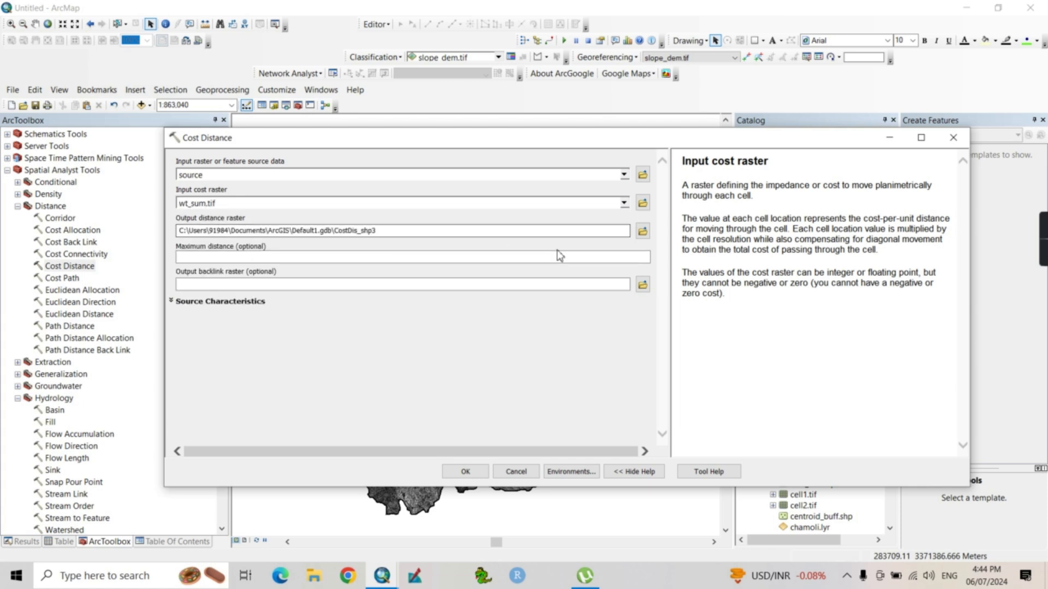
{"action": "left_click", "coordinate": [644, 231]}
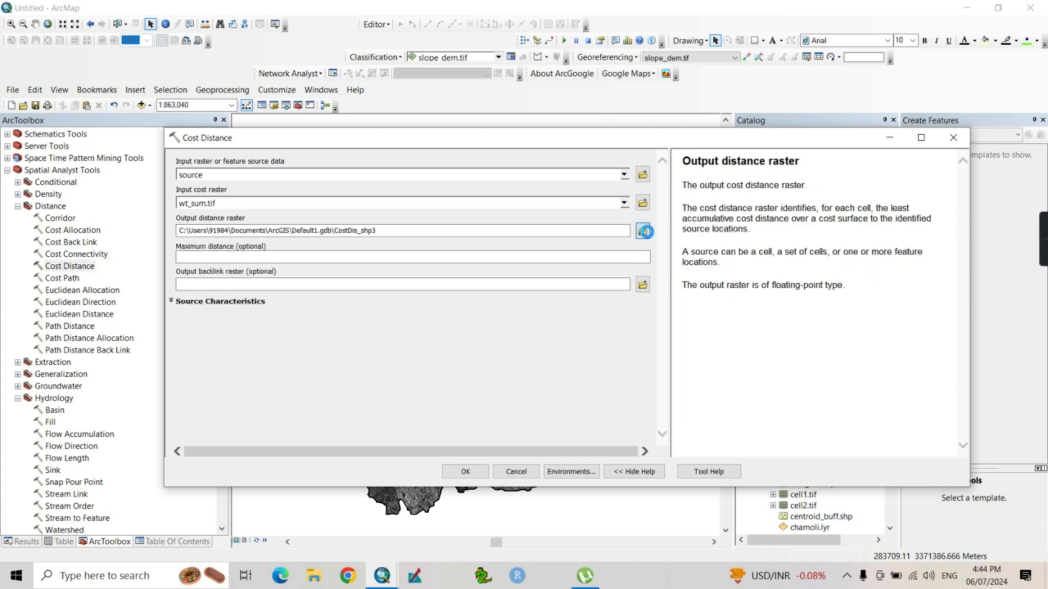
{"action": "type", "text": "cost_dist.tif"}
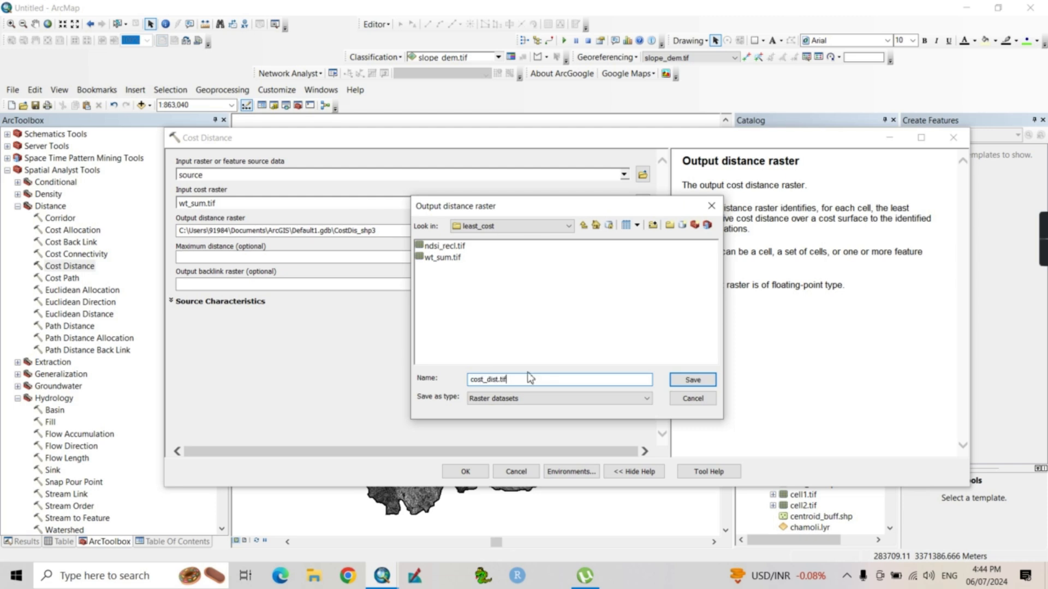
{"action": "key", "text": "Return"}
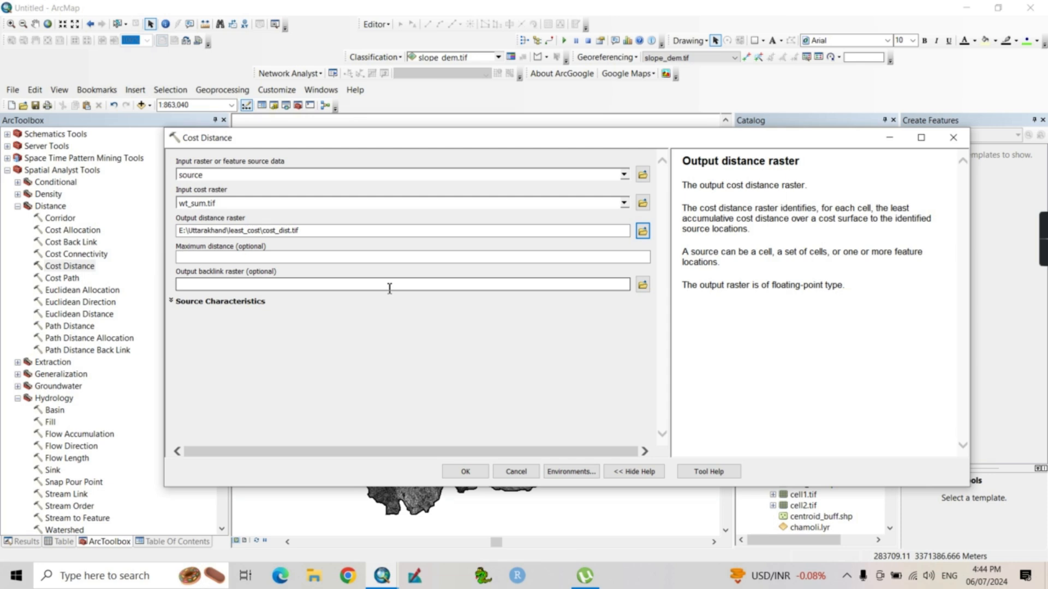
- Set the output backlink raster to backlink.tif in the least_cost folder, run the tool and compare the two resulting layers
{"action": "left_click", "coordinate": [441, 288]}
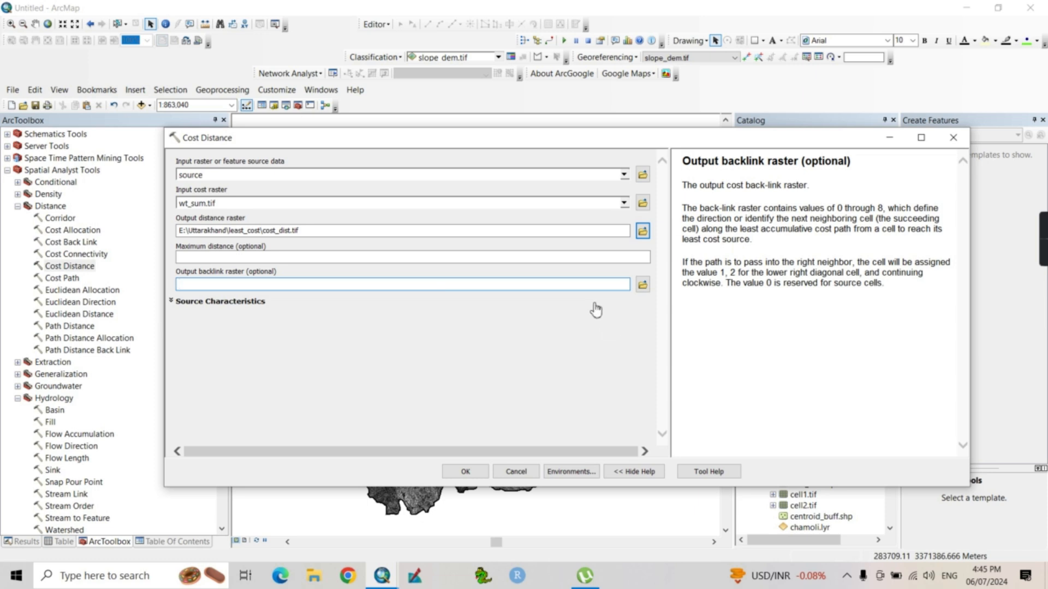
{"action": "left_click", "coordinate": [643, 284]}
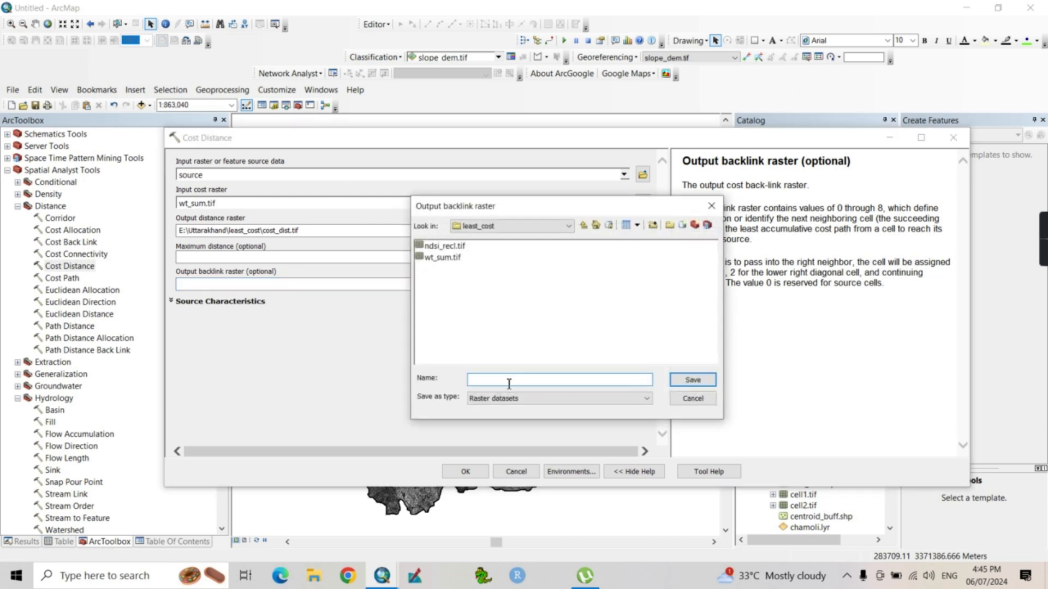
{"action": "type", "text": "backlink.tif"}
{"action": "key", "text": "Return"}
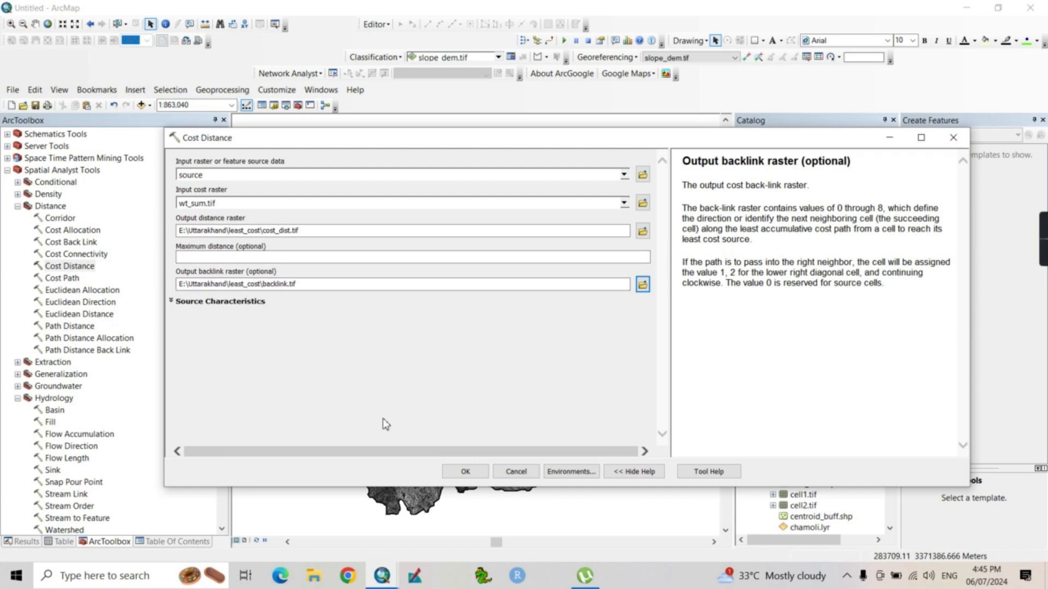
{"action": "left_click", "coordinate": [465, 472]}
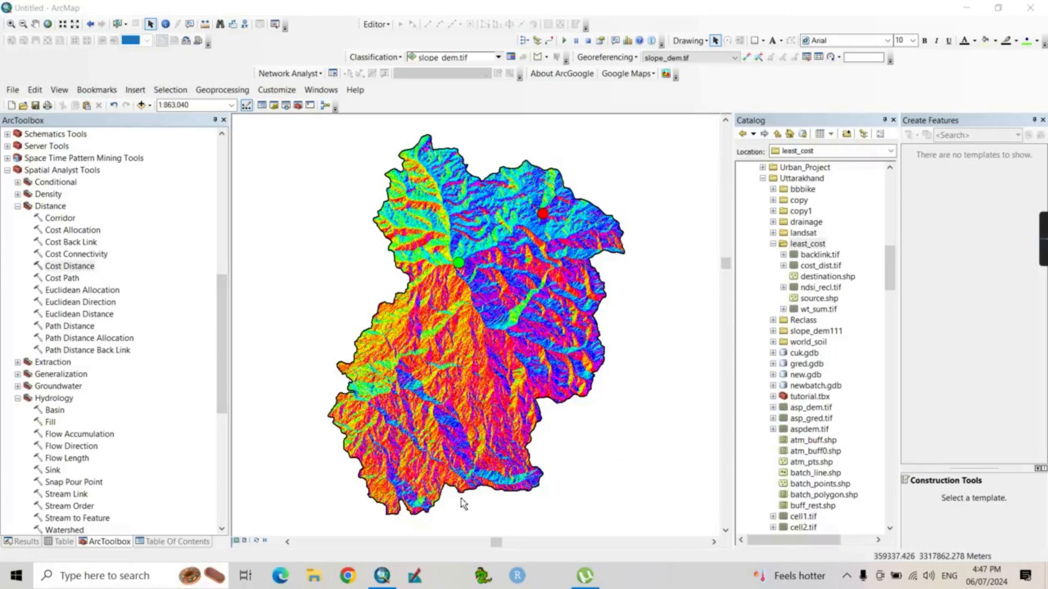
{"action": "left_click", "coordinate": [178, 541]}
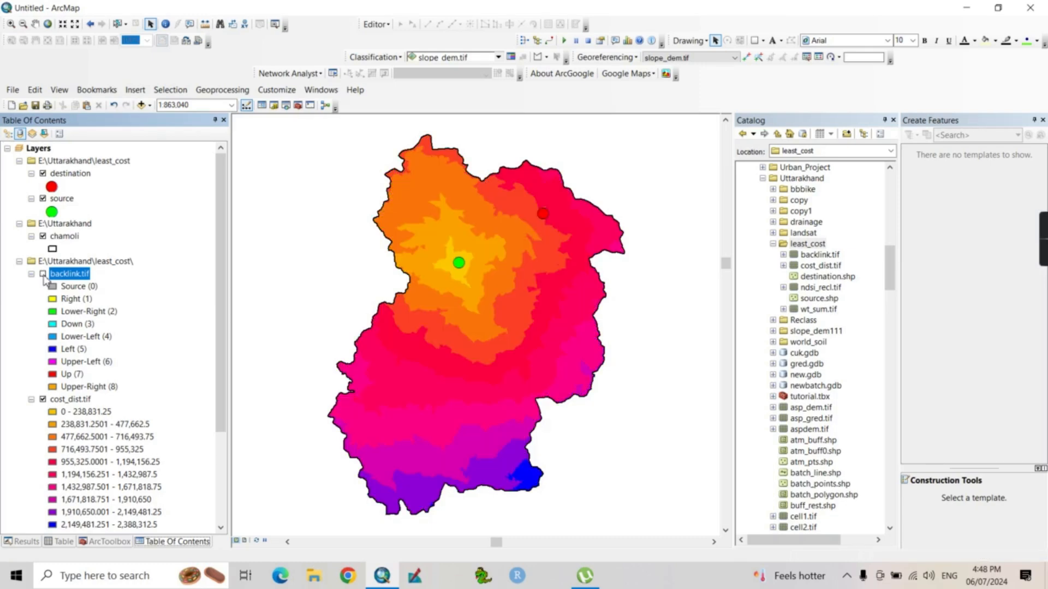
{"action": "left_click", "coordinate": [44, 274]}
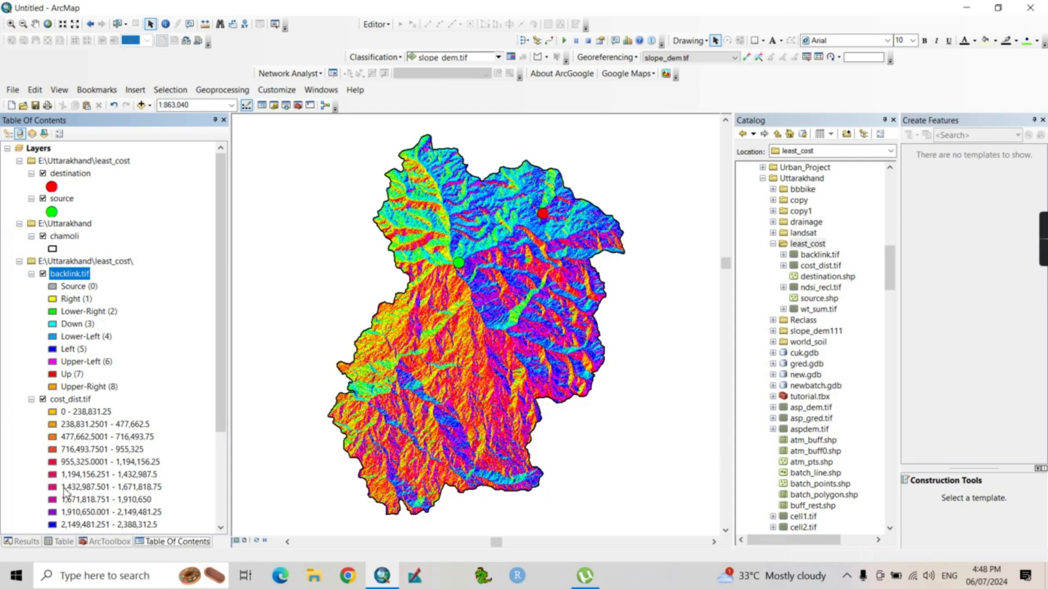
- Set up the Cost Path tool with destination as destination data, cost_dist.tif as cost distance raster and backlink.tif as cost backlink raster
{"action": "left_click", "coordinate": [103, 543]}
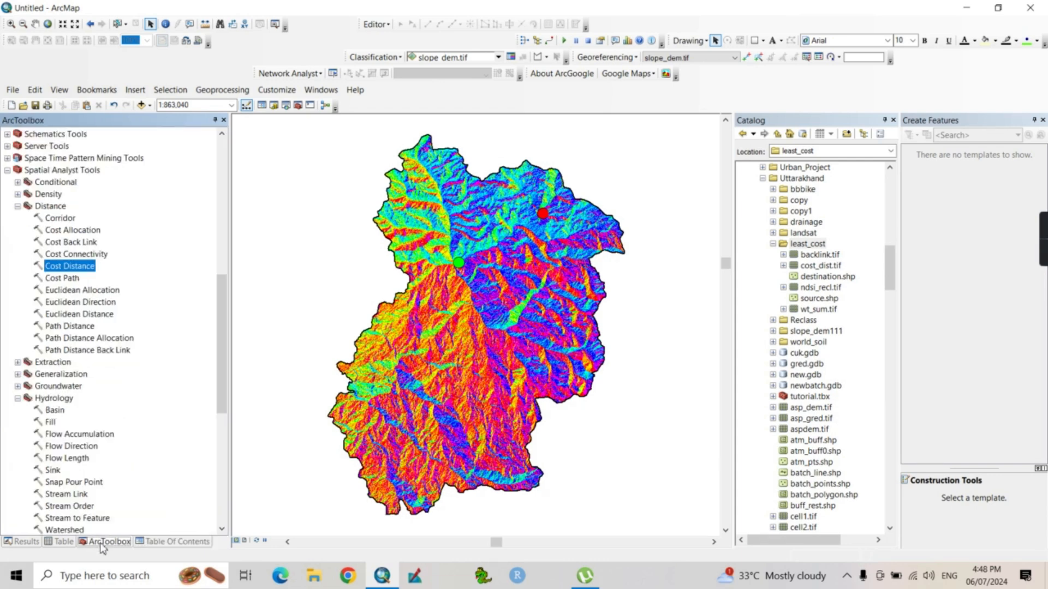
{"action": "double_click", "coordinate": [66, 279]}
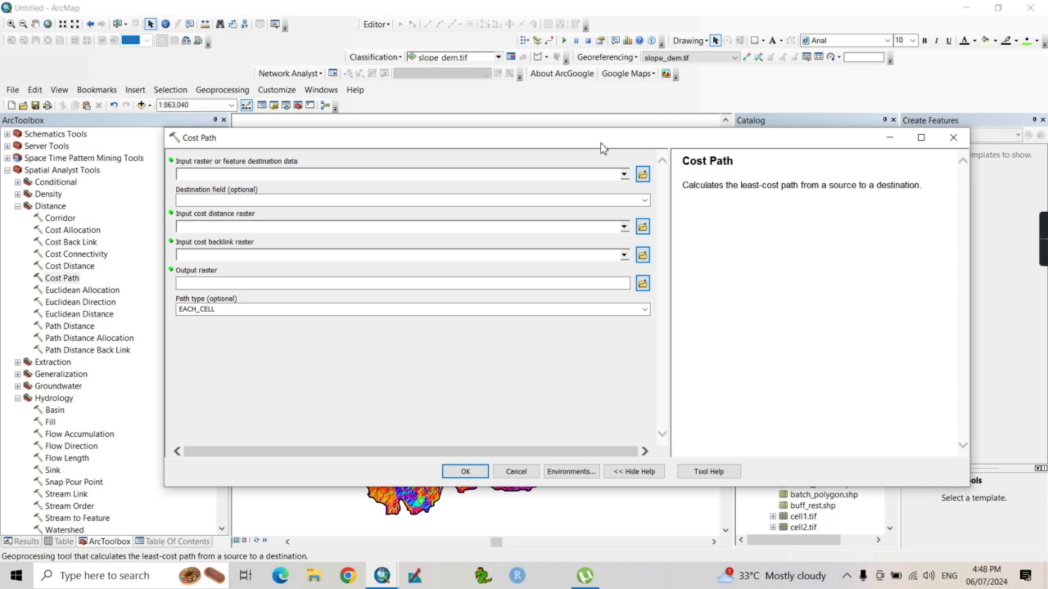
{"action": "left_click", "coordinate": [624, 177]}
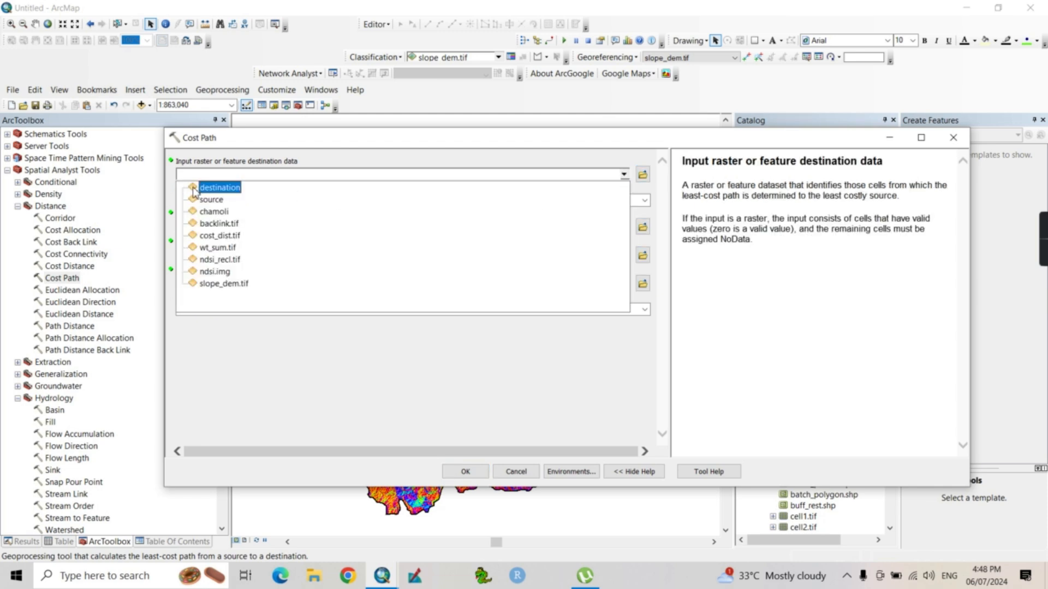
{"action": "left_click", "coordinate": [216, 188]}
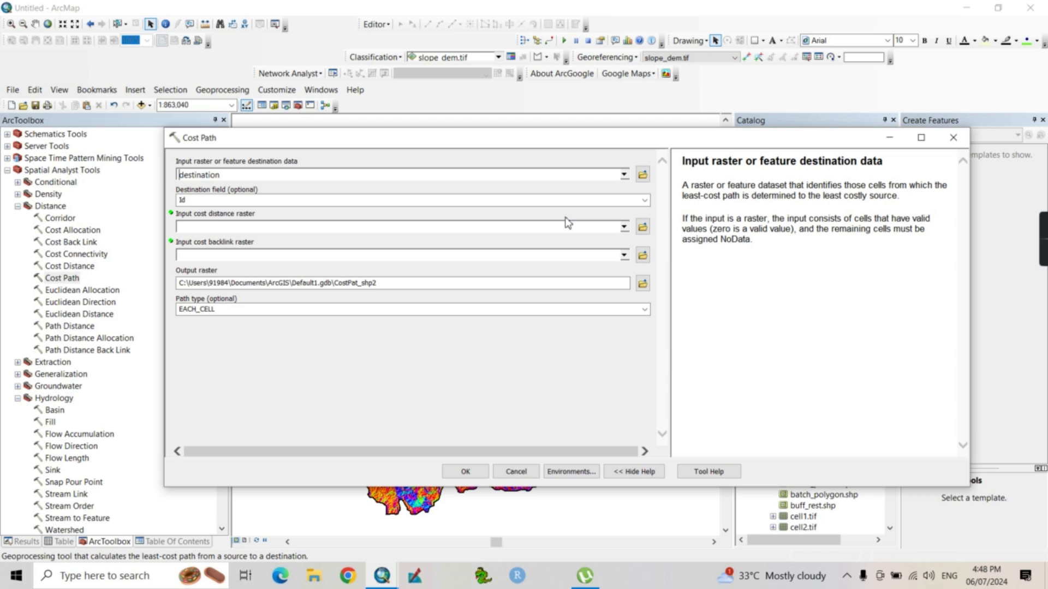
{"action": "left_click", "coordinate": [624, 227]}
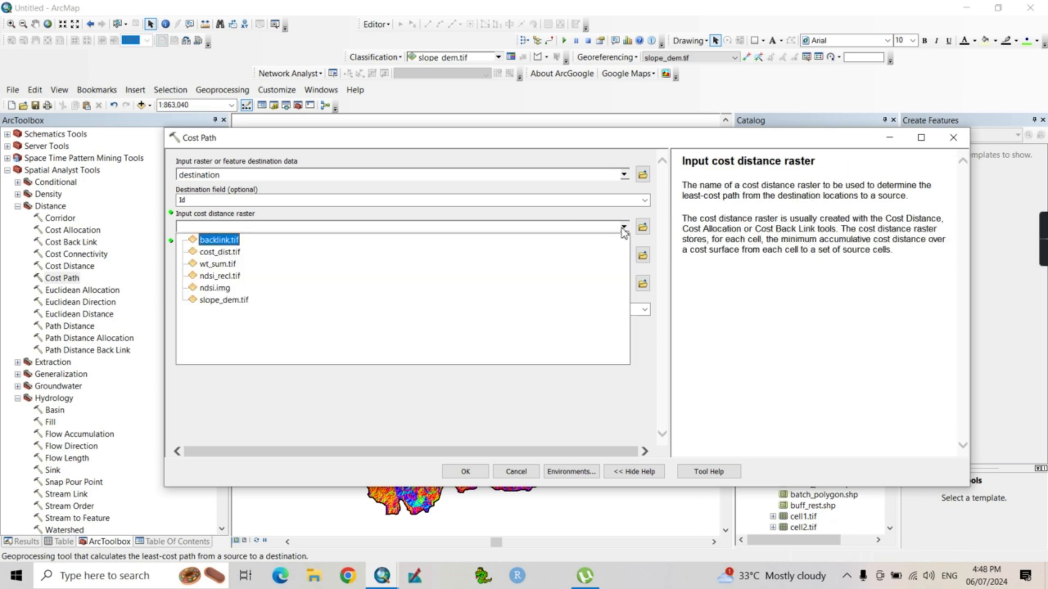
{"action": "left_click", "coordinate": [220, 251]}
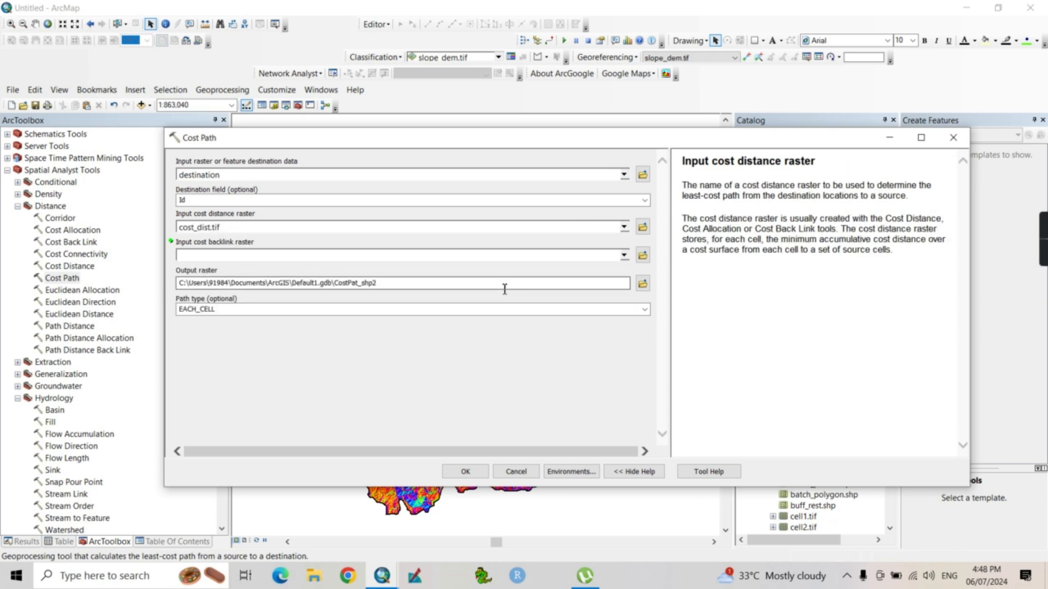
{"action": "left_click", "coordinate": [624, 259]}
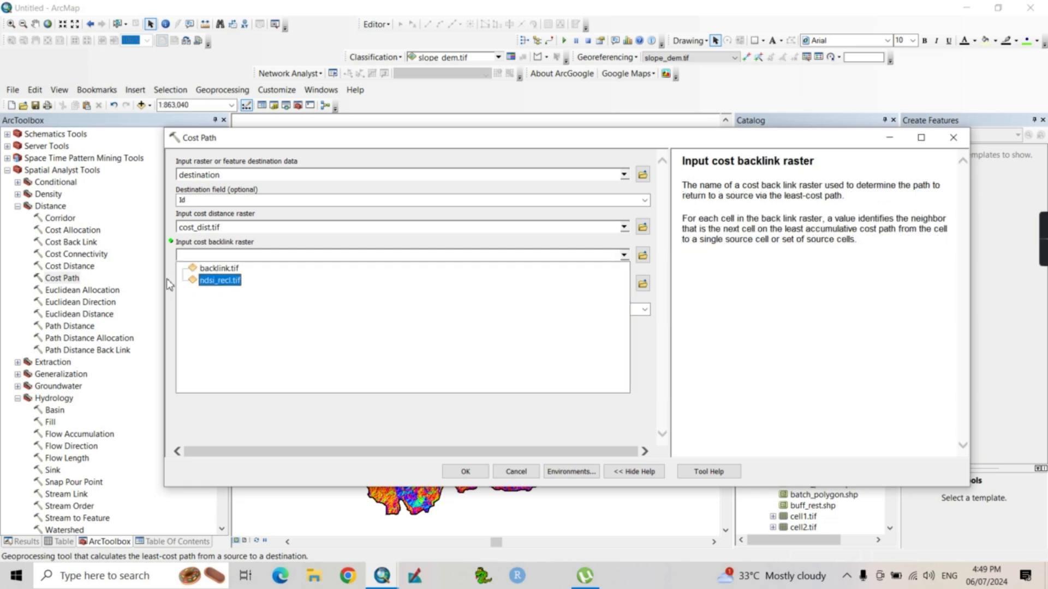
{"action": "left_click", "coordinate": [215, 269]}
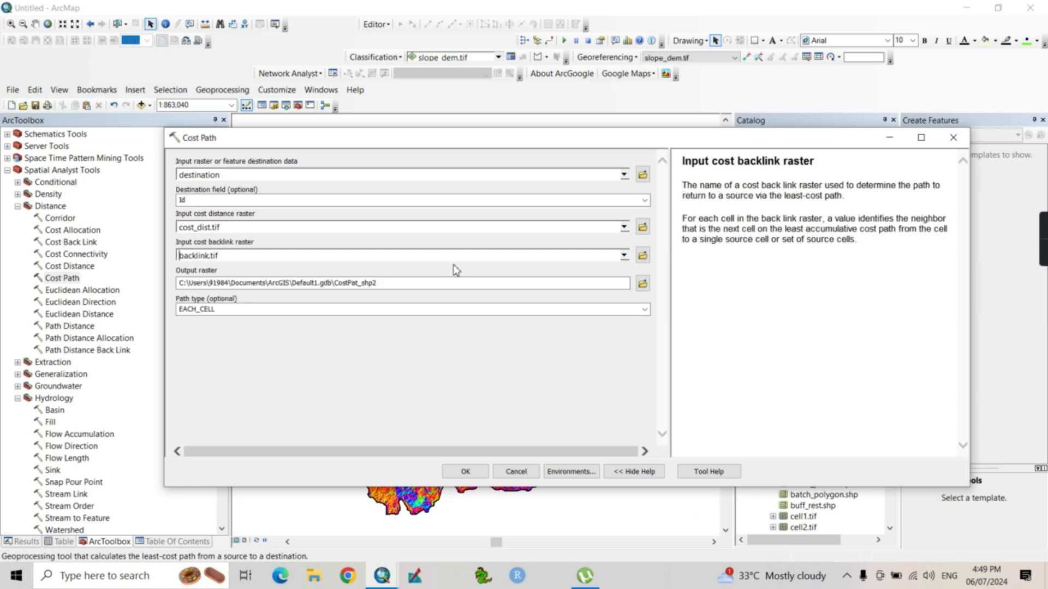
- Set the cost path output raster to lcp.tif in the least_cost folder and run the tool
{"action": "left_click", "coordinate": [643, 285]}
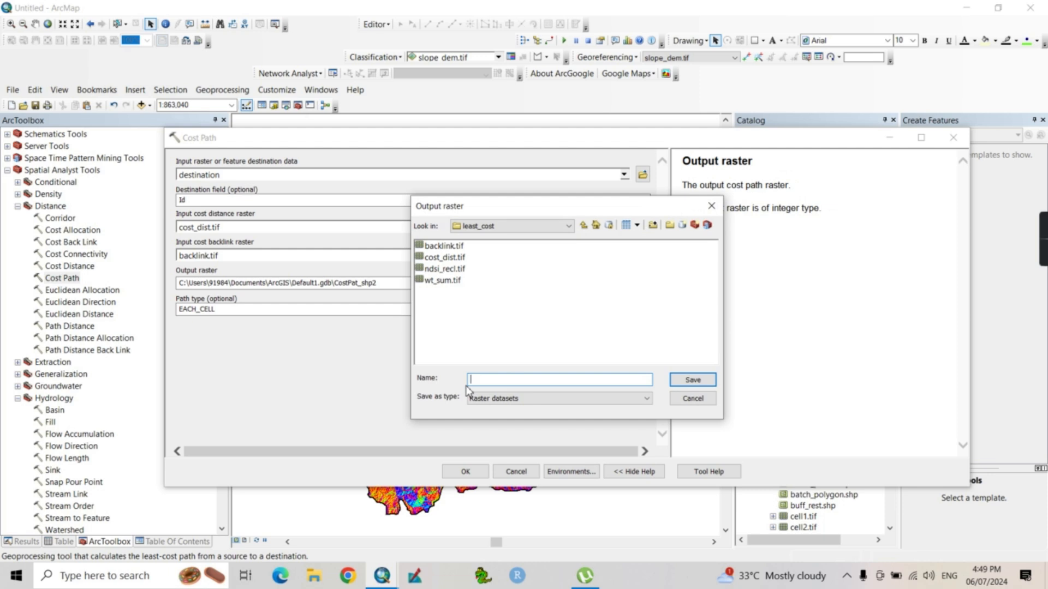
{"action": "type", "text": "lcp"}
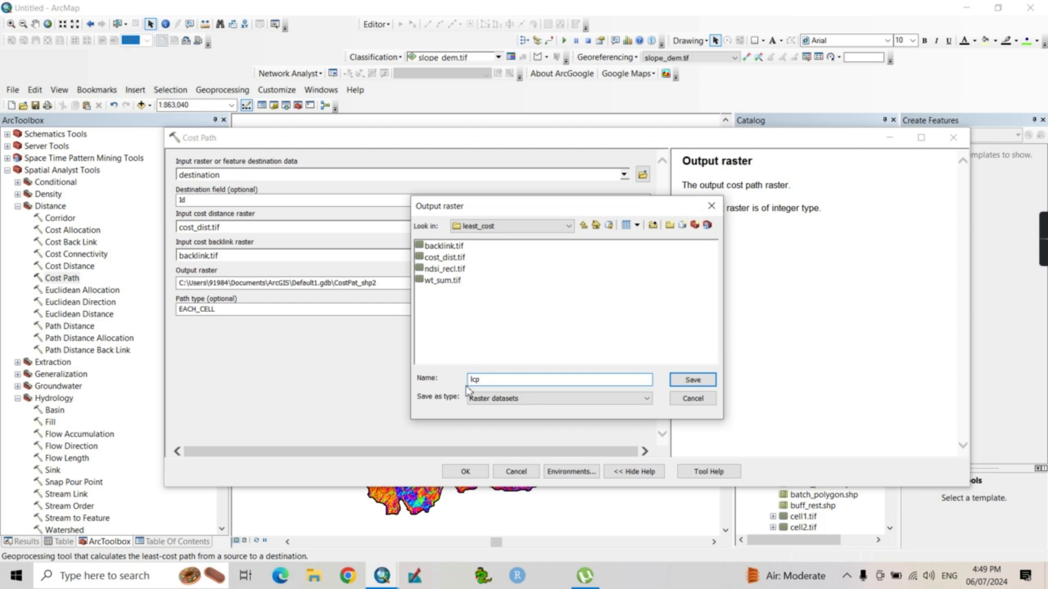
{"action": "type", "text": ".tif"}
{"action": "key", "text": "Return"}
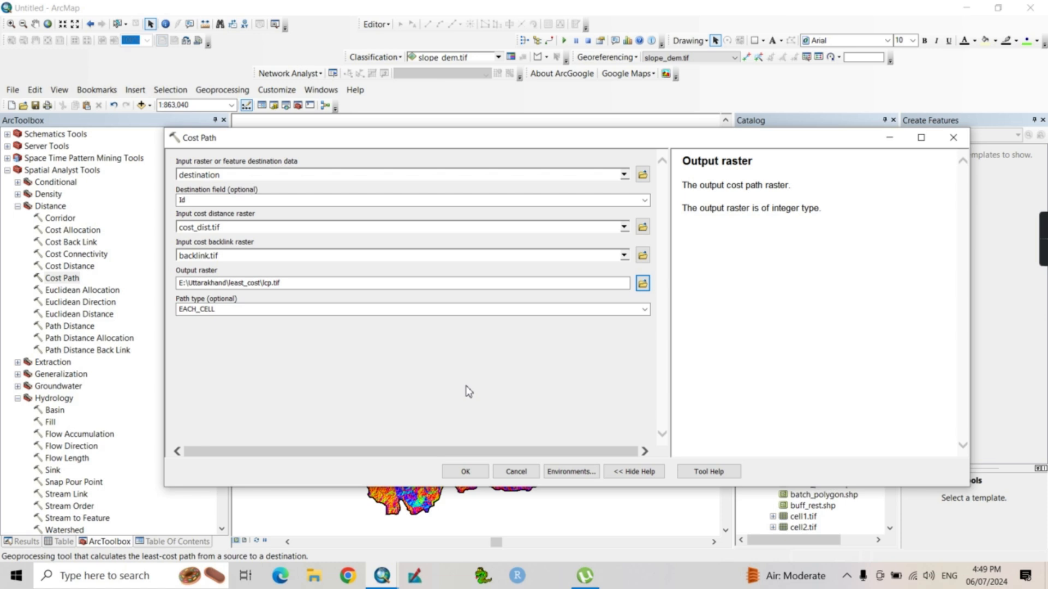
{"action": "left_click", "coordinate": [466, 473]}
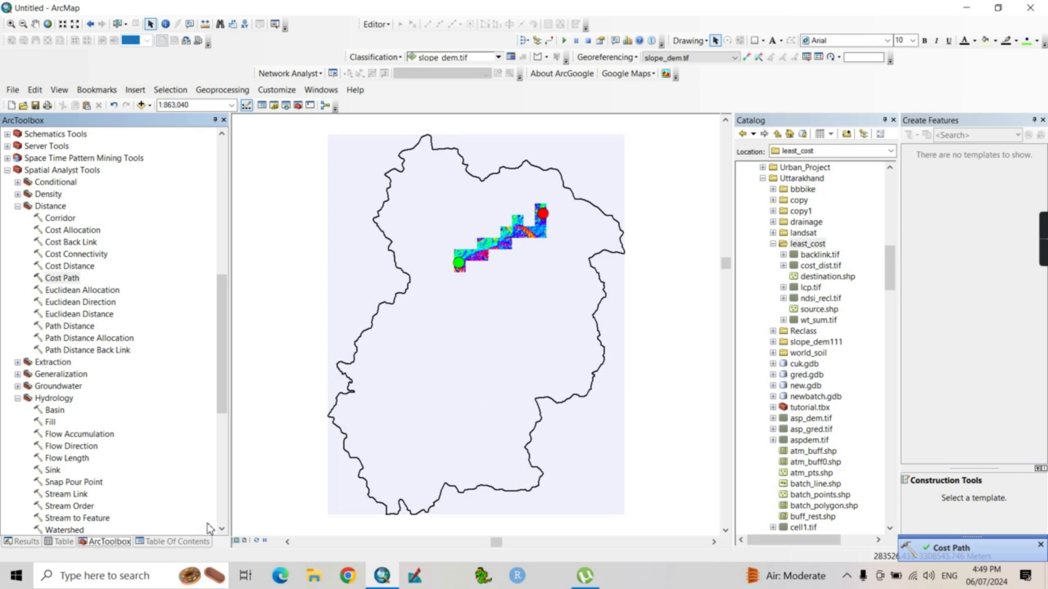
- Hide the backlink.tif, cost_dist.tif and wt_sum.tif layers and zoom in on the path between the source and destination points
{"action": "left_click", "coordinate": [181, 542]}
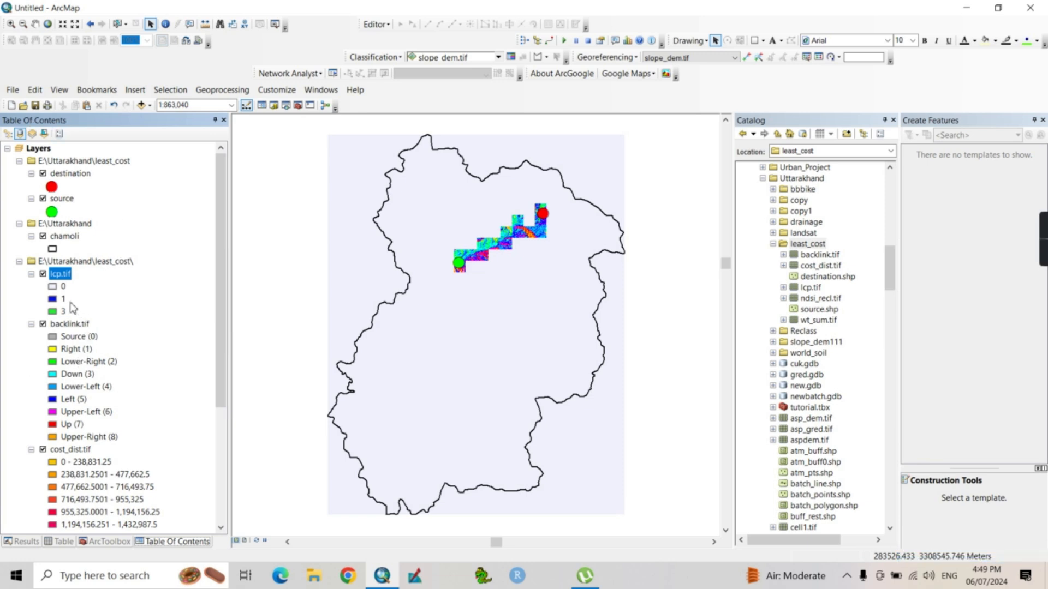
{"action": "left_click", "coordinate": [43, 324]}
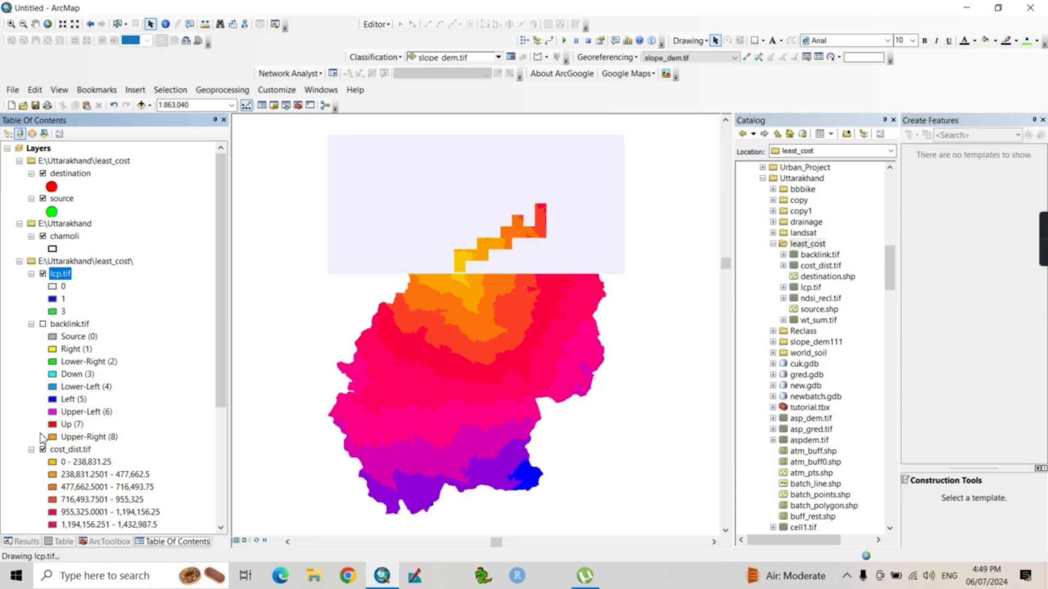
{"action": "left_click", "coordinate": [42, 450]}
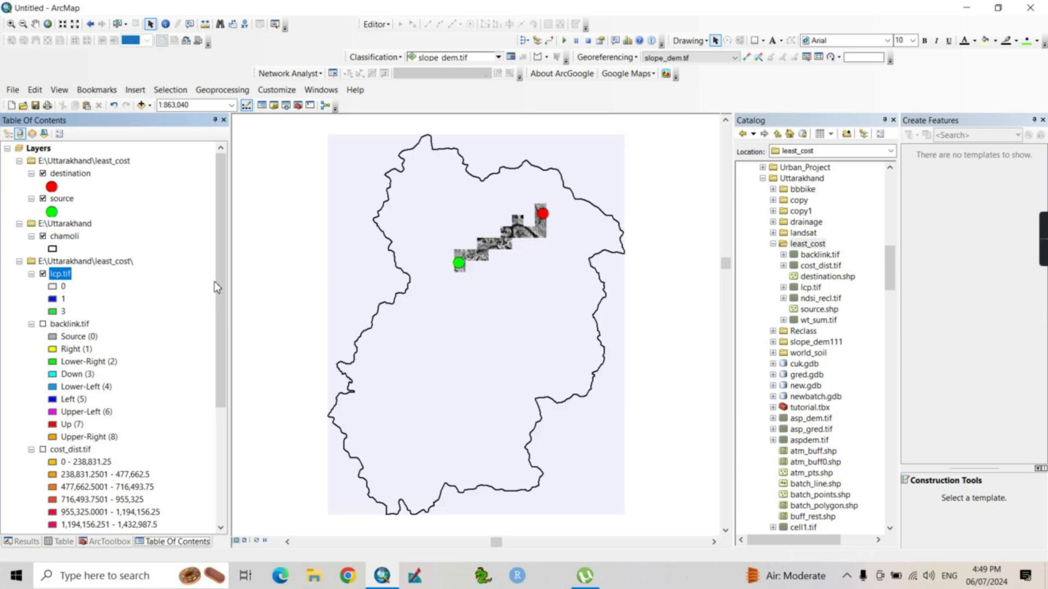
{"action": "left_click_drag", "start_coordinate": [224, 297], "coordinate": [217, 400]}
{"action": "left_click", "coordinate": [44, 426]}
{"action": "left_click", "coordinate": [43, 425]}
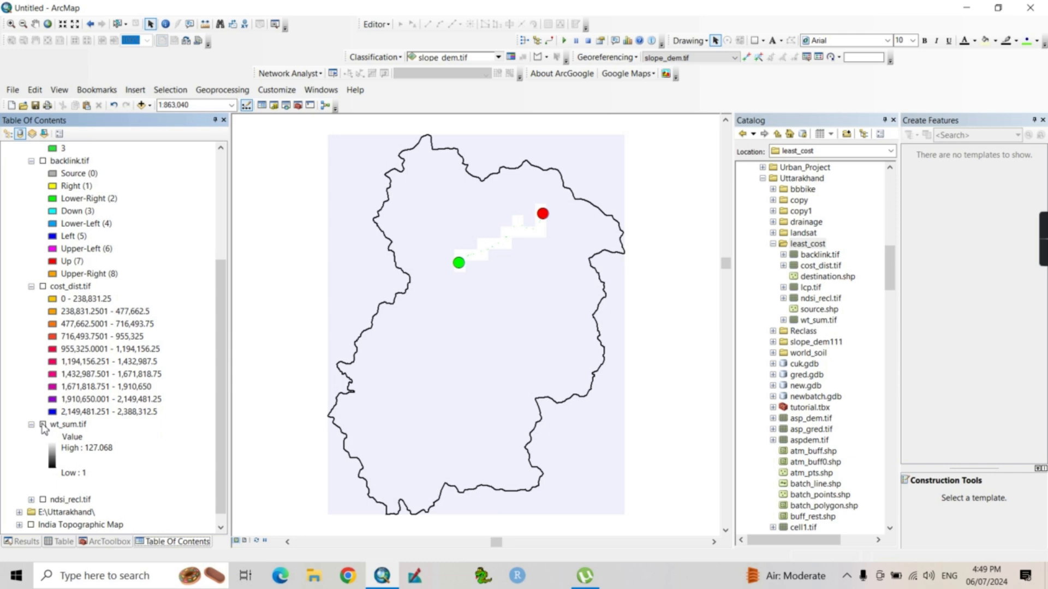
{"action": "left_click_drag", "start_coordinate": [218, 464], "coordinate": [233, 327]}
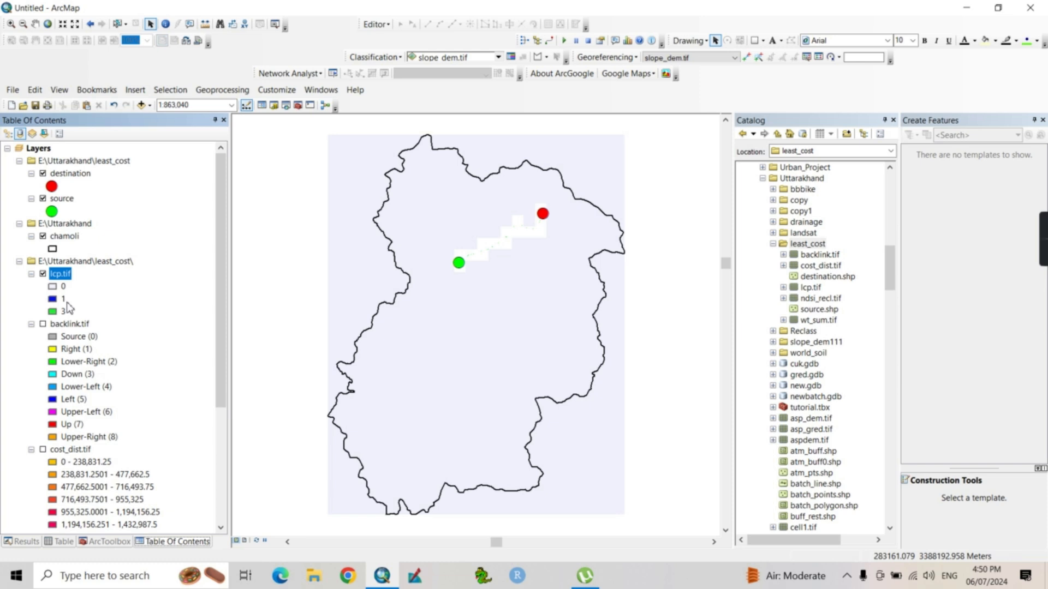
{"action": "left_click", "coordinate": [11, 23]}
{"action": "left_click_drag", "start_coordinate": [404, 172], "coordinate": [615, 322]}
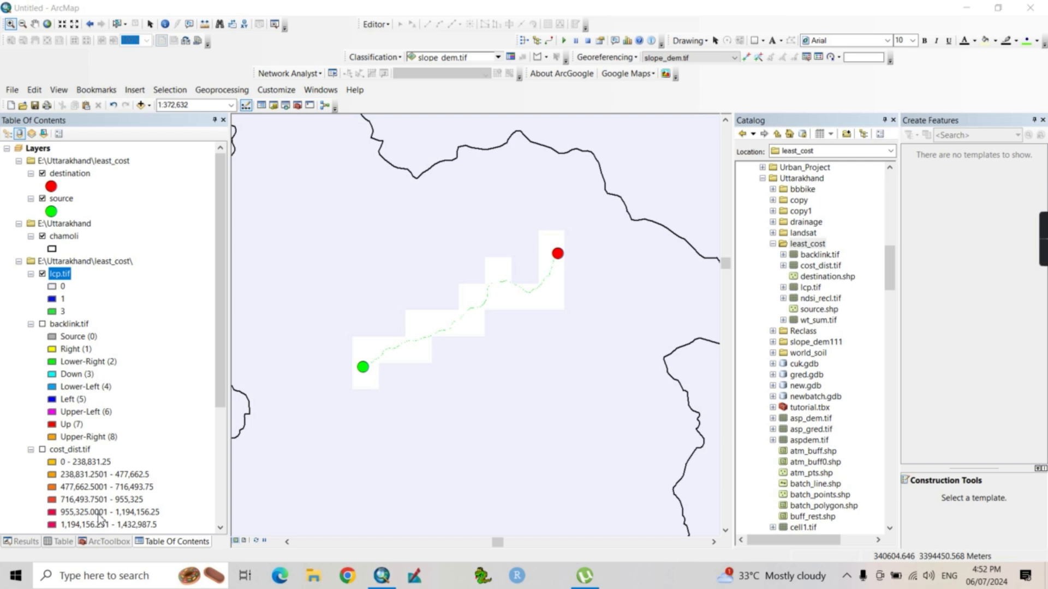
- Open the Reclassify tool and choose lcp.tif as the input raster
{"action": "left_click", "coordinate": [109, 543]}
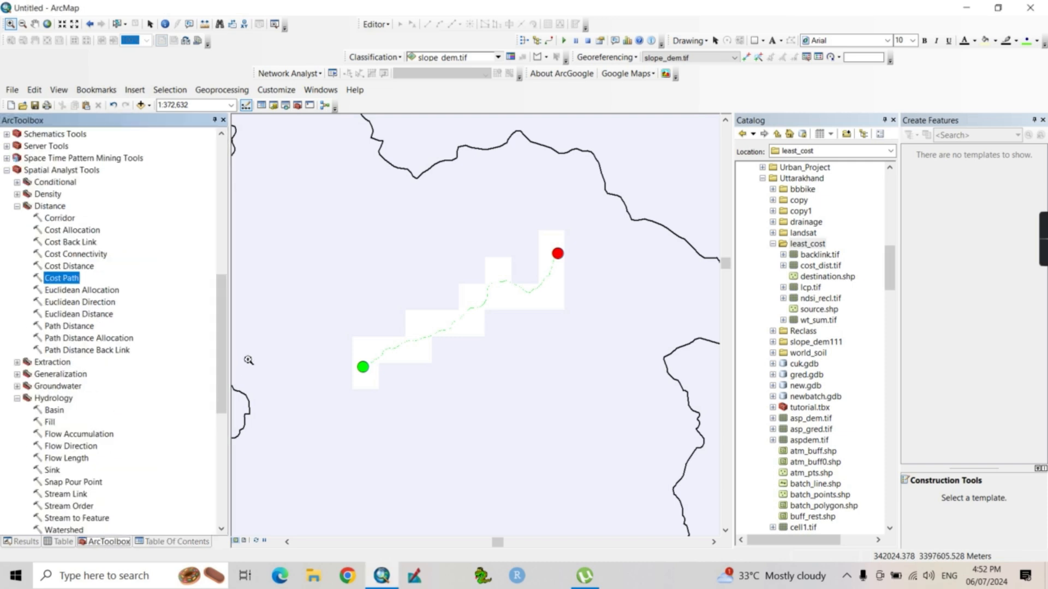
{"action": "left_click_drag", "start_coordinate": [221, 355], "coordinate": [221, 465]}
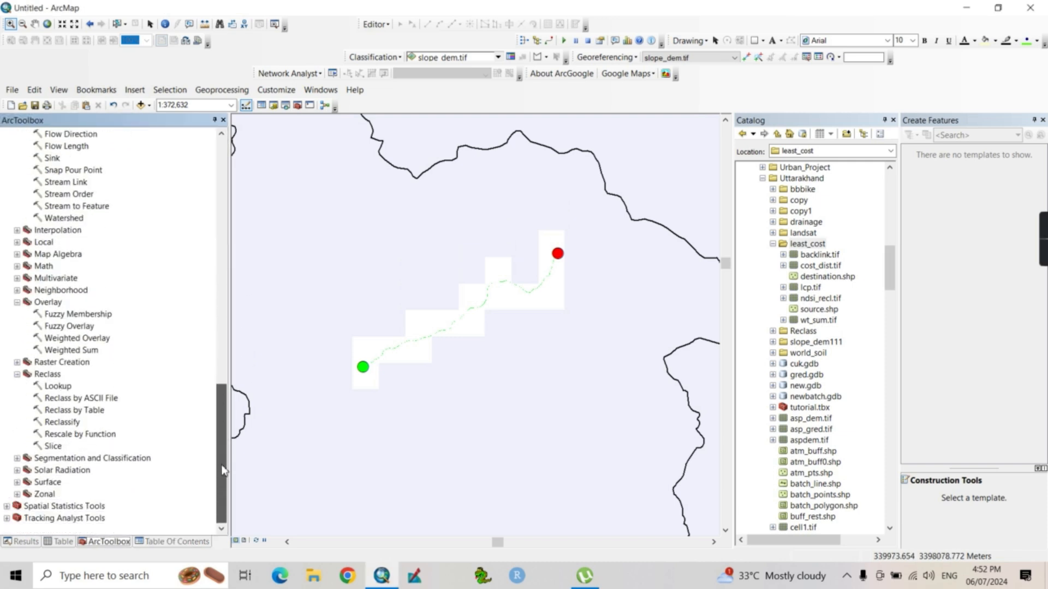
{"action": "double_click", "coordinate": [55, 422]}
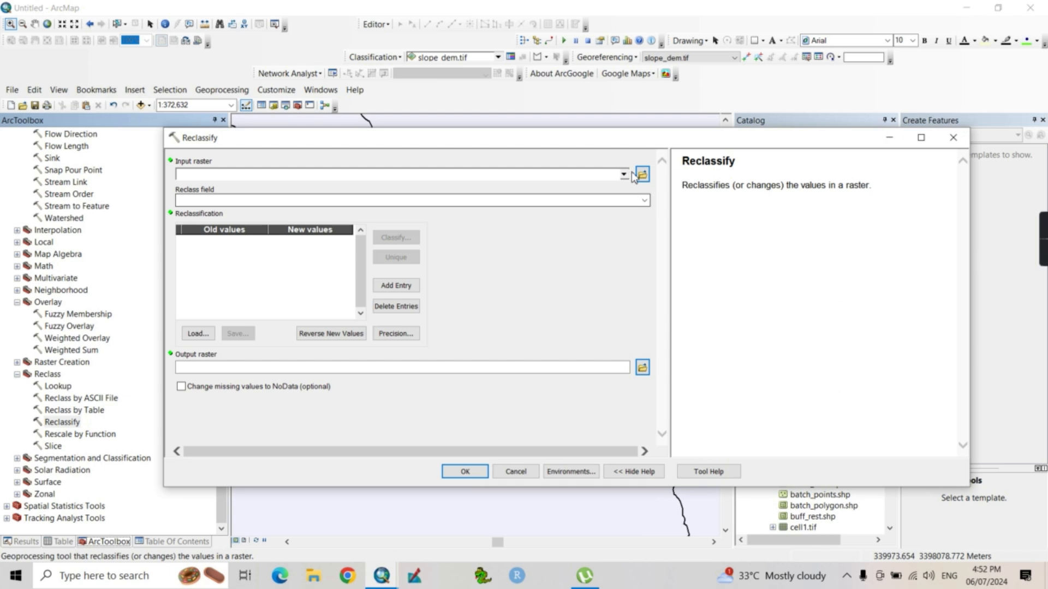
{"action": "left_click", "coordinate": [624, 175]}
{"action": "left_click", "coordinate": [209, 188]}
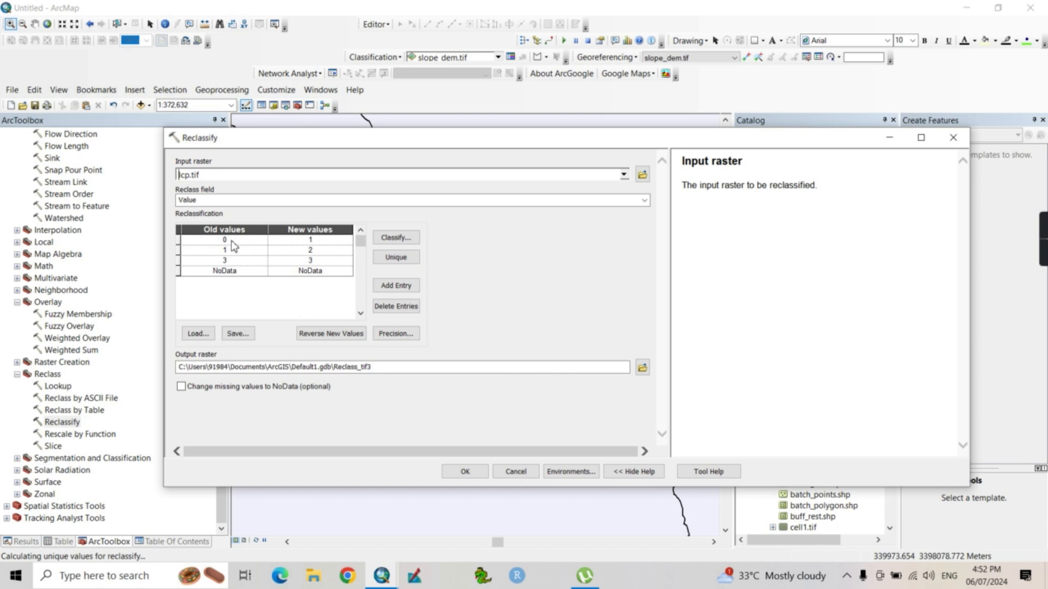
- Reclassify old values 0 and 1 to NoData and 3 to 1, and enable changing missing values to NoData
{"action": "left_click", "coordinate": [312, 271]}
{"action": "double_click", "coordinate": [315, 271]}
{"action": "key", "text": "ctrl+c"}
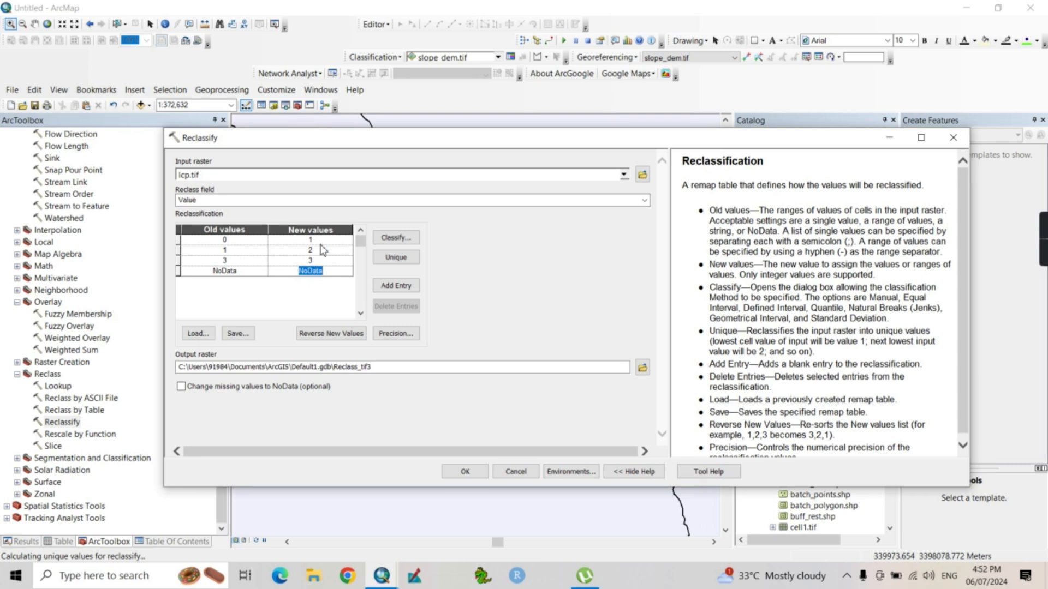
{"action": "double_click", "coordinate": [322, 239]}
{"action": "key", "text": "ctrl+v"}
{"action": "left_click", "coordinate": [317, 249]}
{"action": "key", "text": "ctrl+v"}
{"action": "left_click", "coordinate": [303, 252]}
{"action": "key", "text": "BackSpace"}
{"action": "double_click", "coordinate": [325, 261]}
{"action": "type", "text": "1"}
{"action": "left_click", "coordinate": [184, 392]}
{"action": "left_click", "coordinate": [182, 387]}
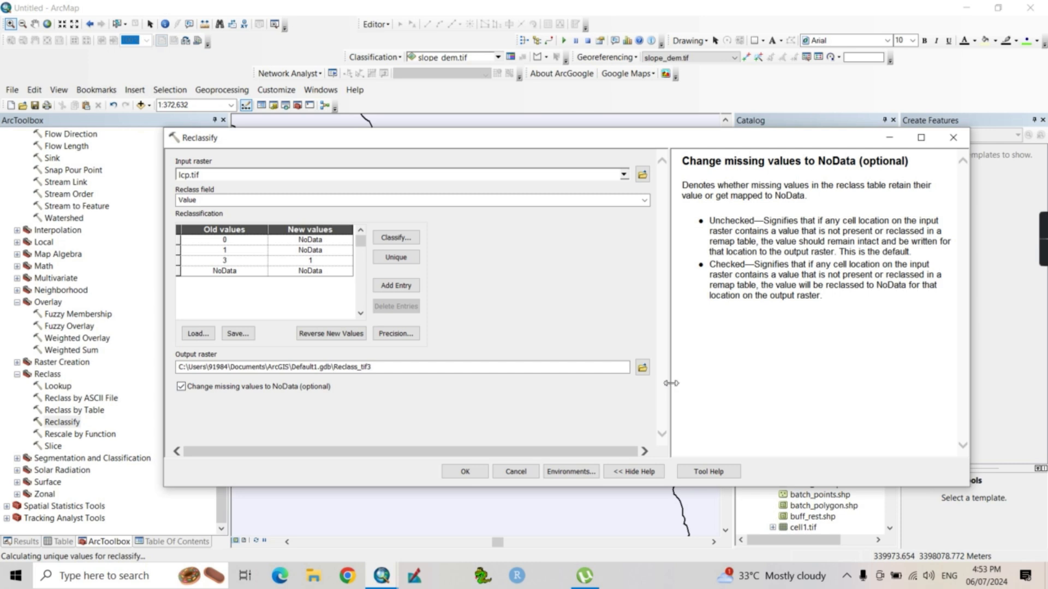
- Set the reclassified output raster to lcp_final.tif in the least_cost folder and run the tool
{"action": "left_click", "coordinate": [643, 367]}
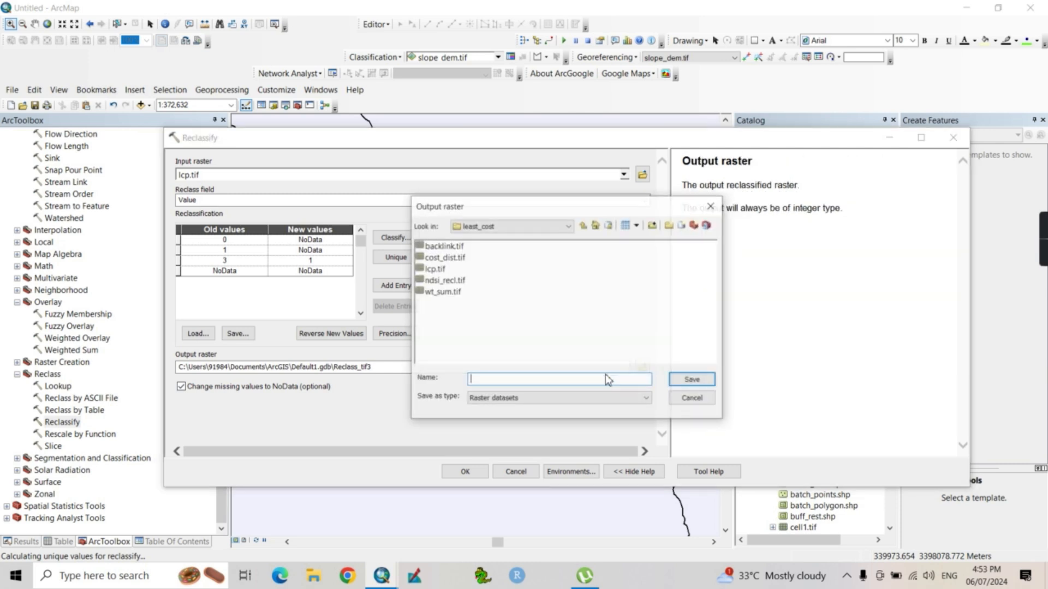
{"action": "type", "text": "lc"}
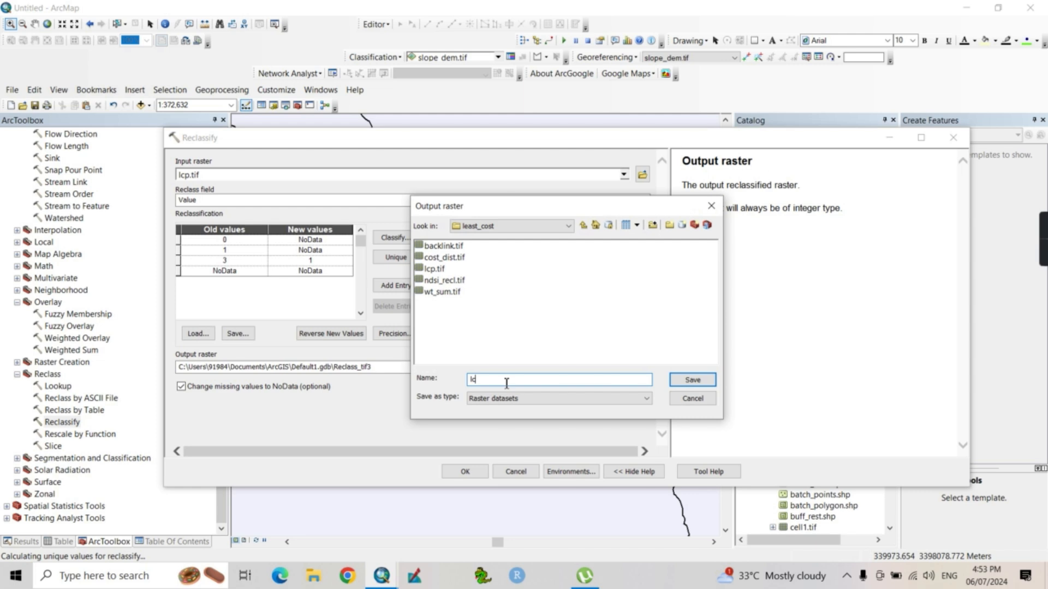
{"action": "type", "text": "p_final.tif"}
{"action": "key", "text": "Return"}
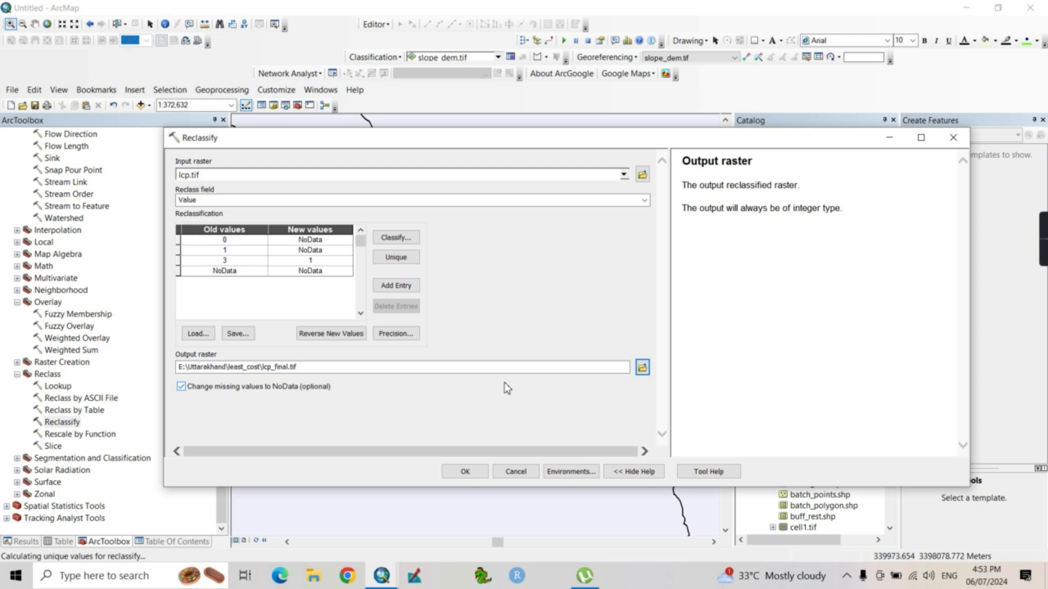
{"action": "left_click", "coordinate": [464, 472]}
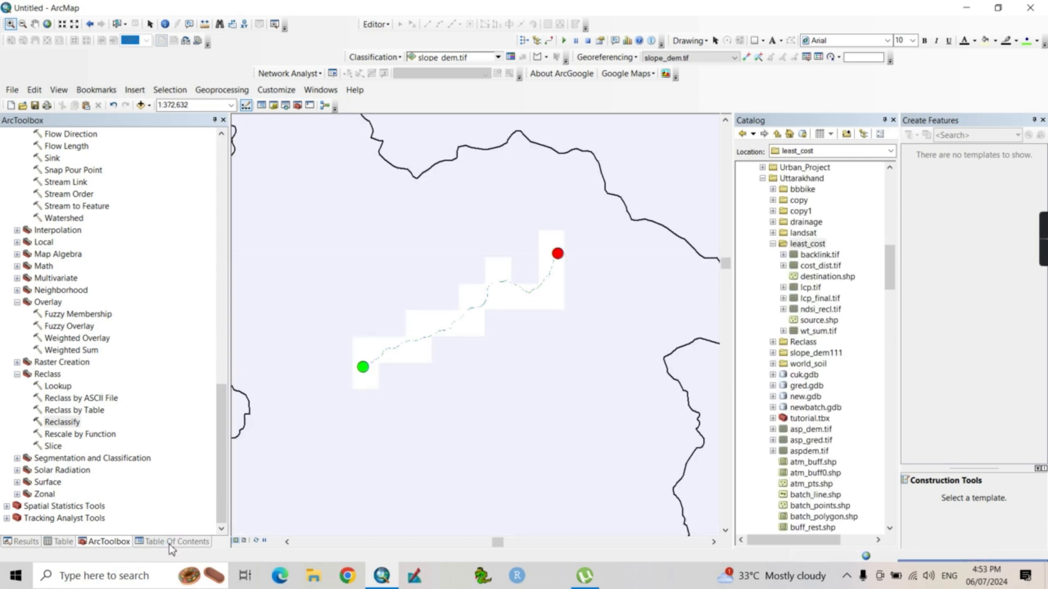
- Remove the original lcp.tif layer from the map
{"action": "left_click", "coordinate": [170, 542]}
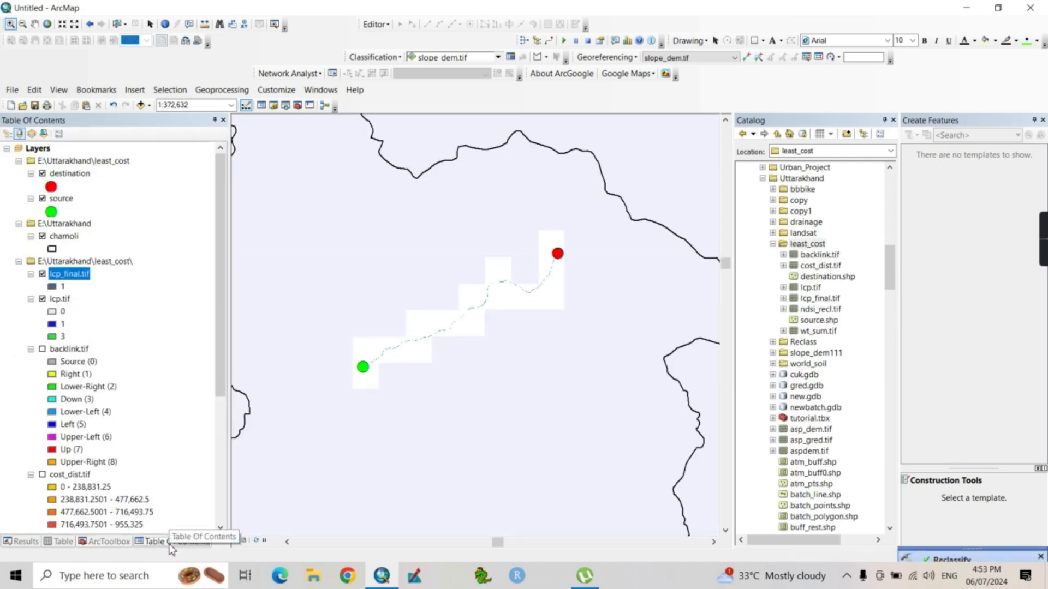
{"action": "right_click", "coordinate": [60, 303]}
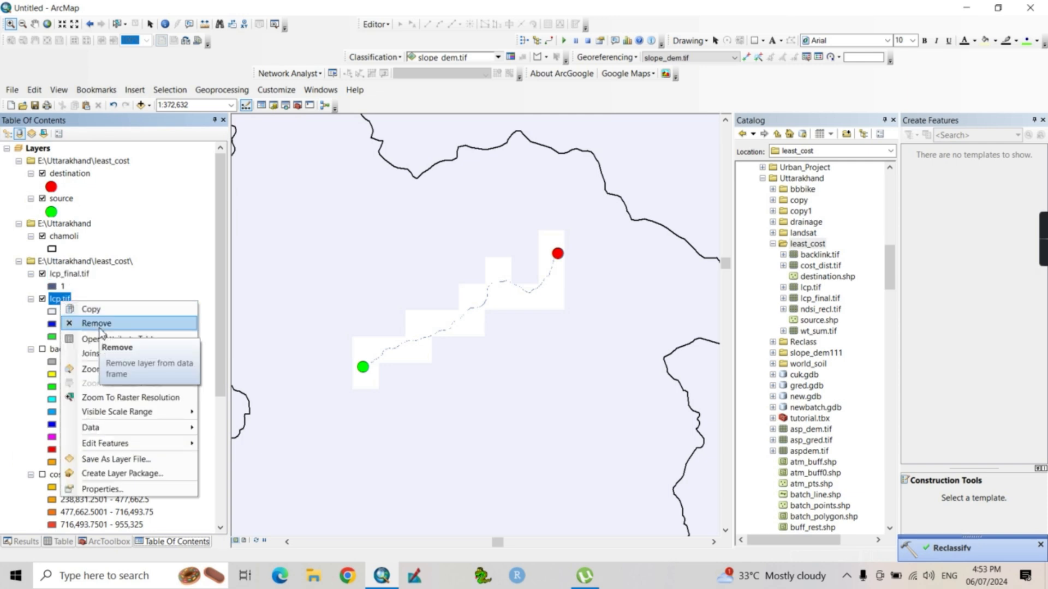
{"action": "left_click", "coordinate": [96, 323]}
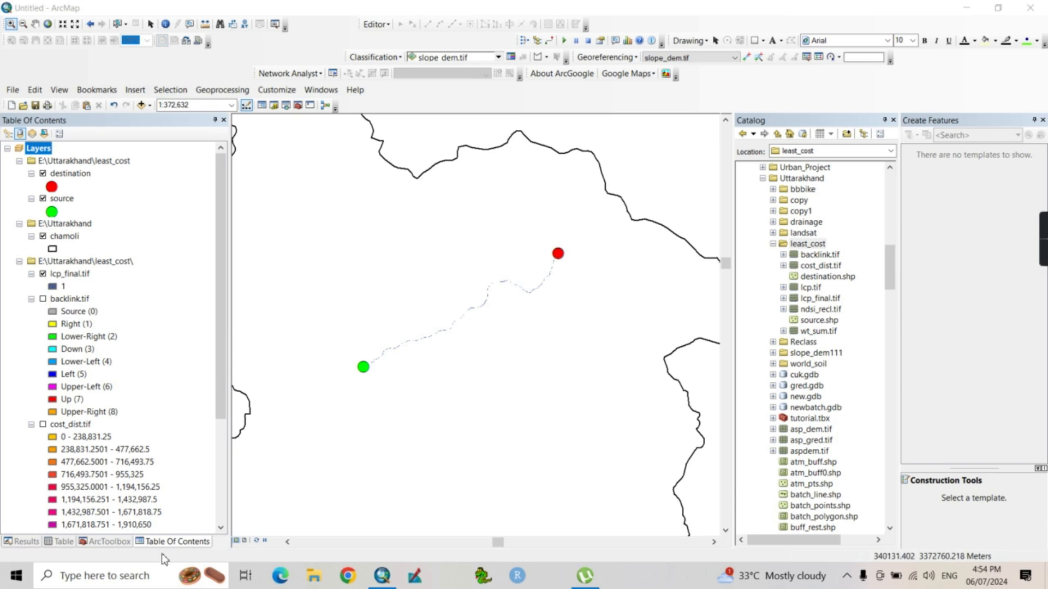
- Open the Raster to Polyline conversion tool and choose lcp_final.tif as the input raster
{"action": "left_click", "coordinate": [104, 541]}
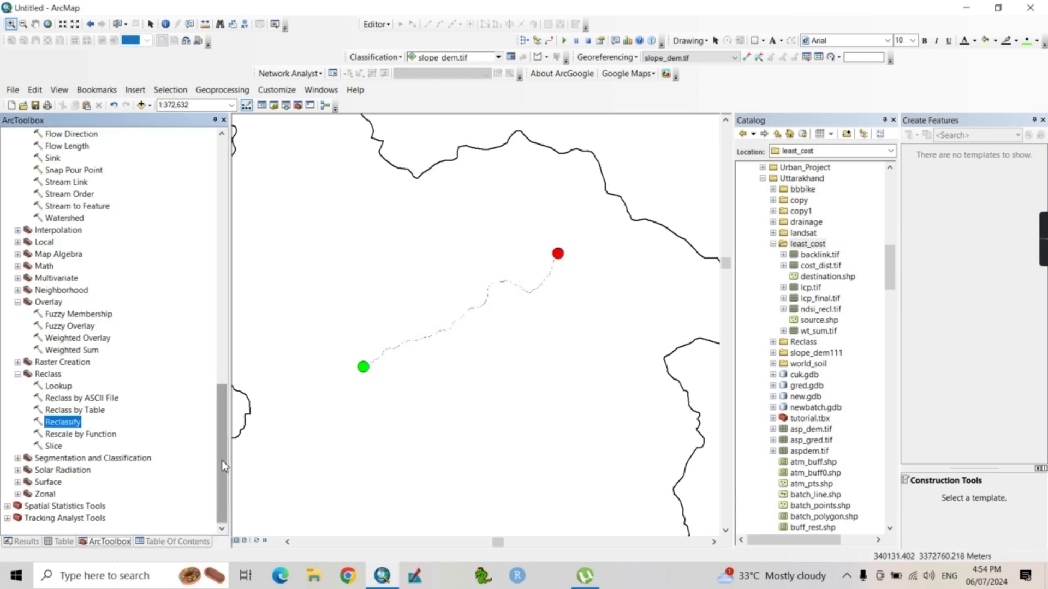
{"action": "left_click_drag", "start_coordinate": [223, 465], "coordinate": [225, 222]}
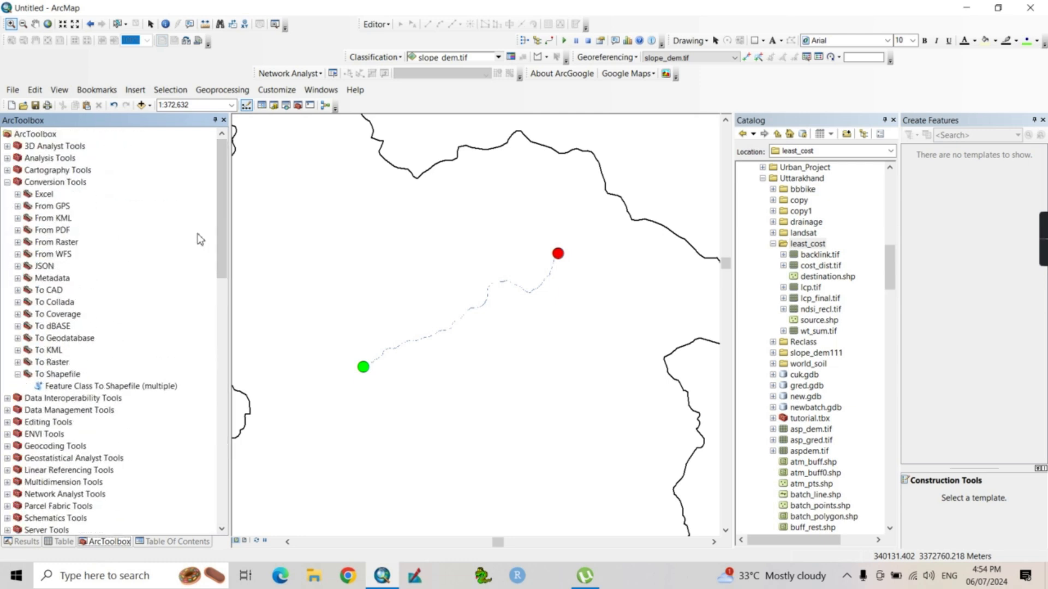
{"action": "left_click", "coordinate": [18, 243]}
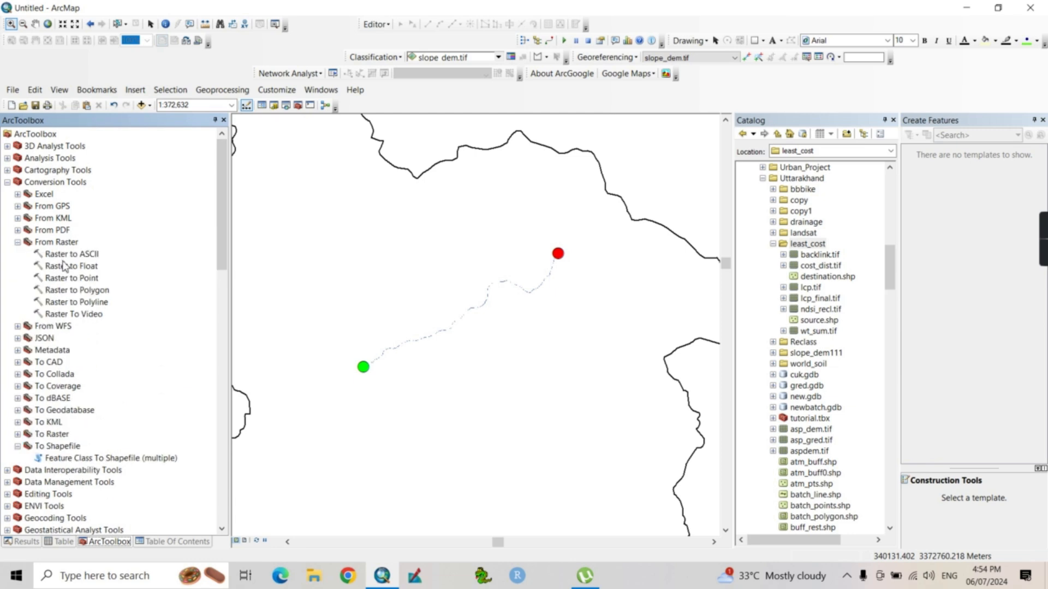
{"action": "left_click", "coordinate": [80, 302]}
{"action": "double_click", "coordinate": [79, 303]}
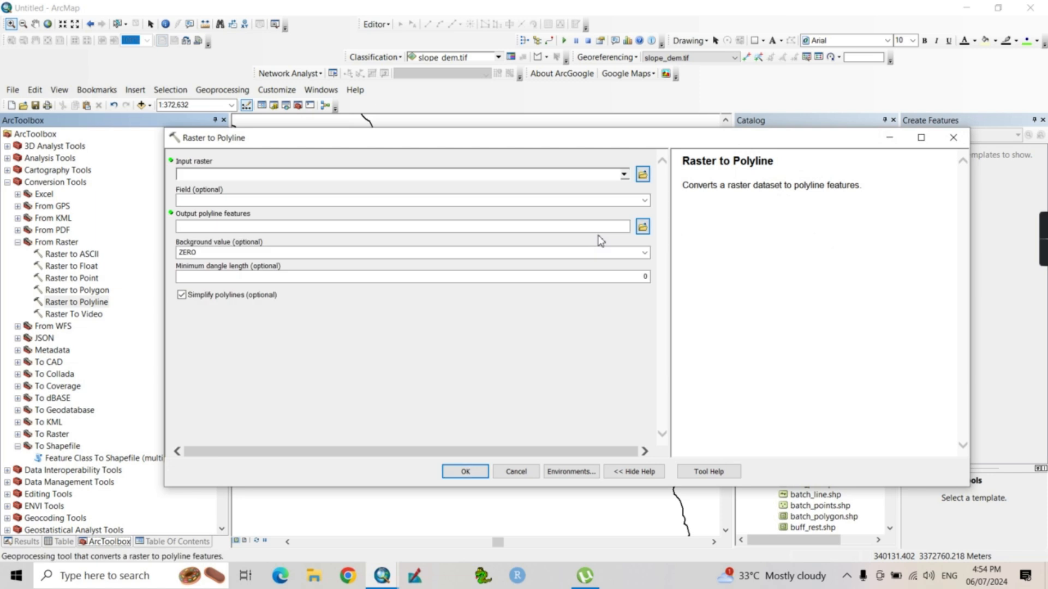
{"action": "left_click", "coordinate": [623, 175]}
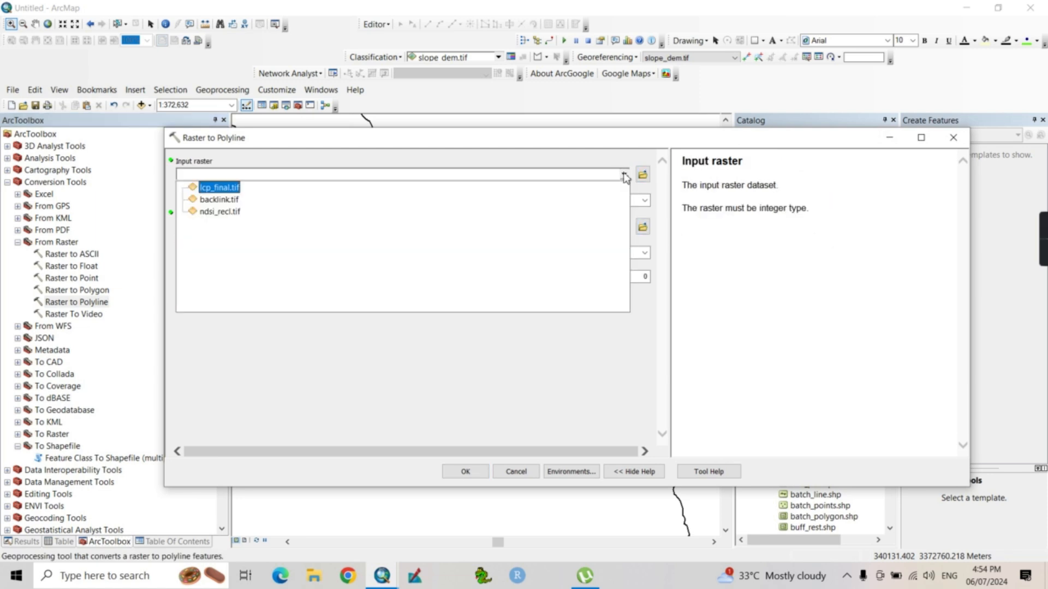
{"action": "left_click", "coordinate": [219, 187]}
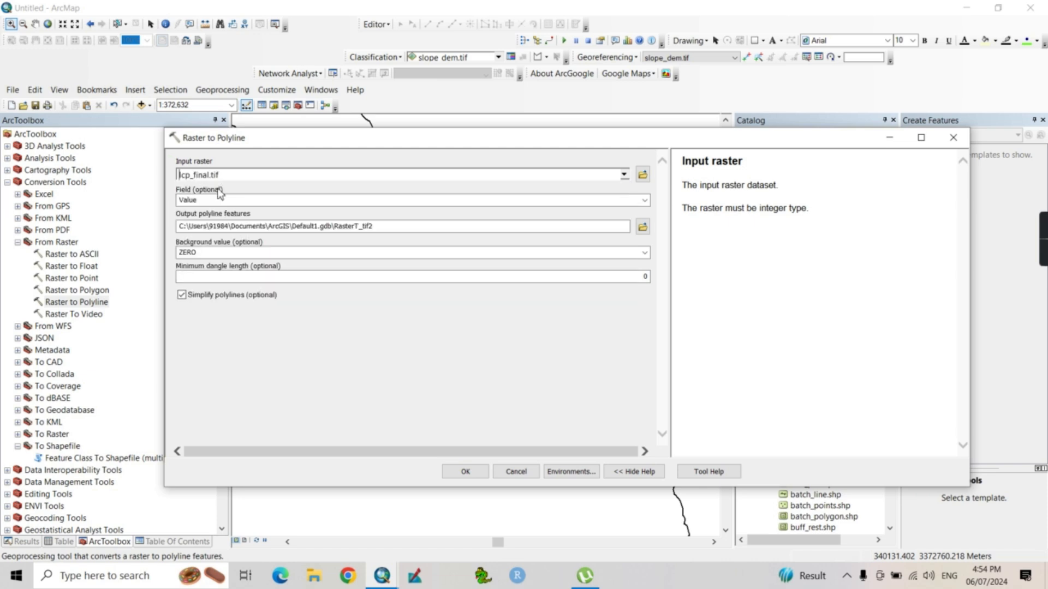
- Set the output polyline to lcp.shp in the least_cost folder with NODATA as background value, and run the conversion
{"action": "left_click", "coordinate": [644, 231]}
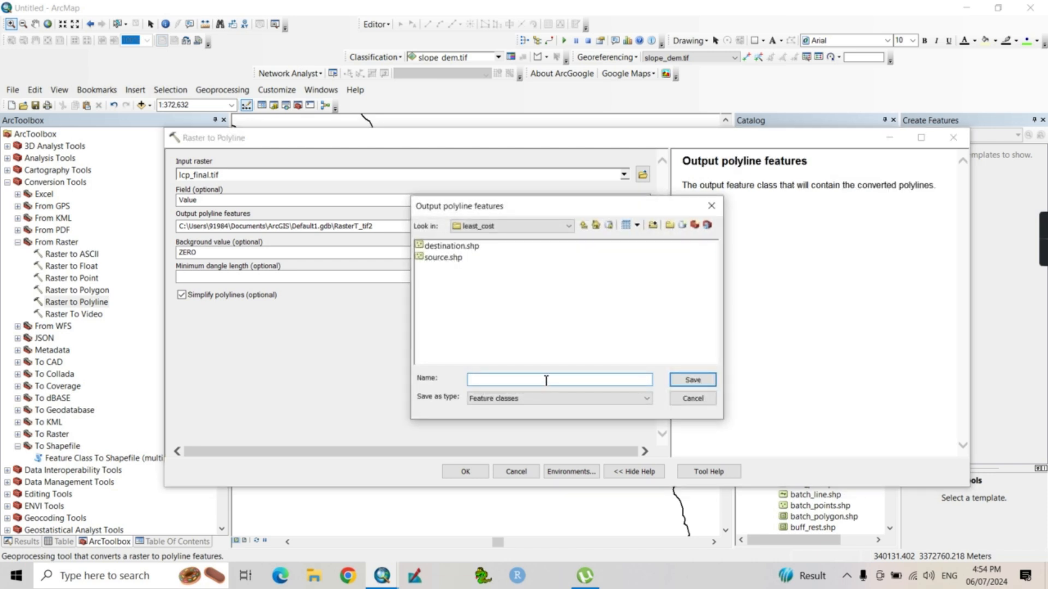
{"action": "type", "text": "lcp.shp"}
{"action": "key", "text": "Return"}
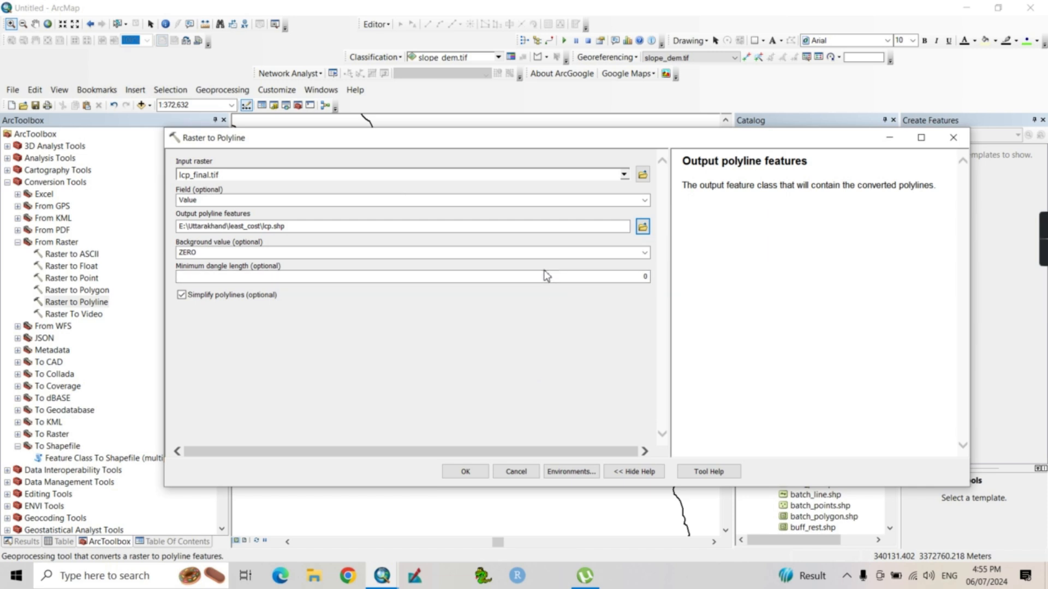
{"action": "left_click", "coordinate": [645, 254]}
{"action": "left_click", "coordinate": [622, 273]}
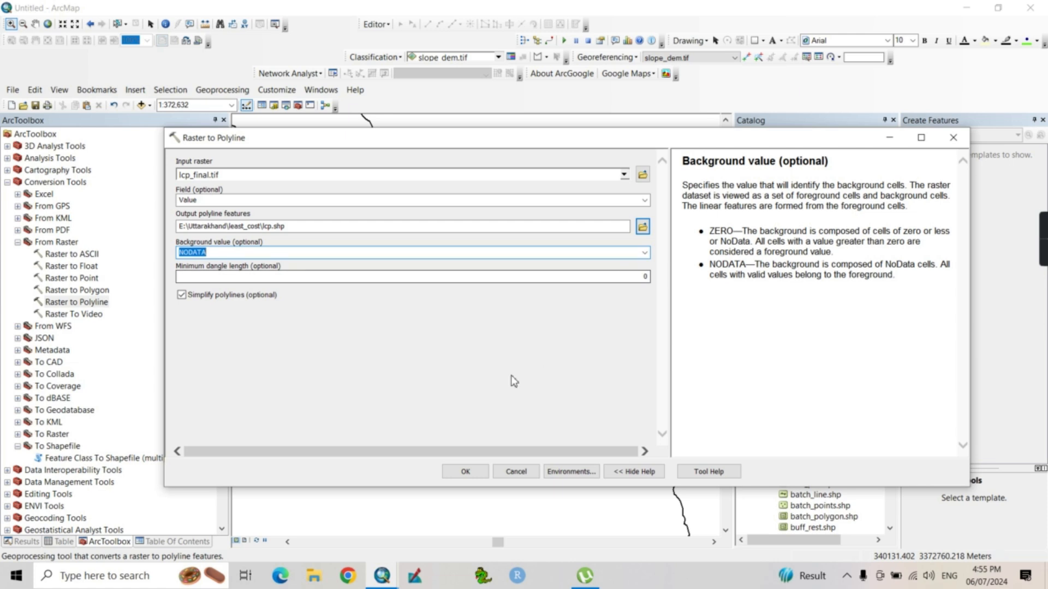
{"action": "left_click", "coordinate": [461, 471]}
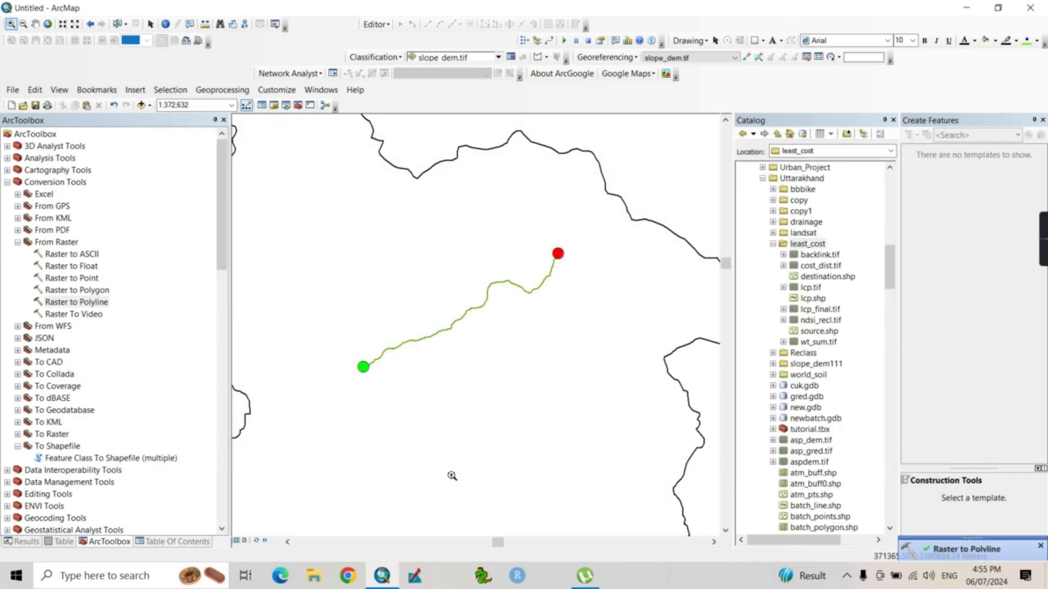
- Open the attribute table of the lcp polyline layer and add a Double field named distance
{"action": "left_click", "coordinate": [171, 541]}
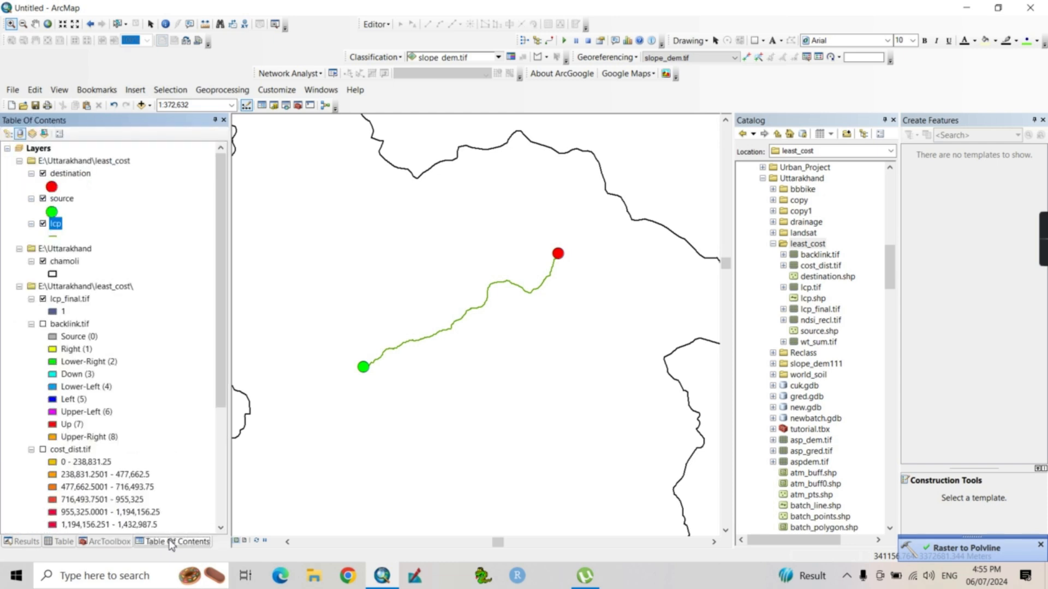
{"action": "right_click", "coordinate": [55, 226]}
{"action": "left_click", "coordinate": [90, 264]}
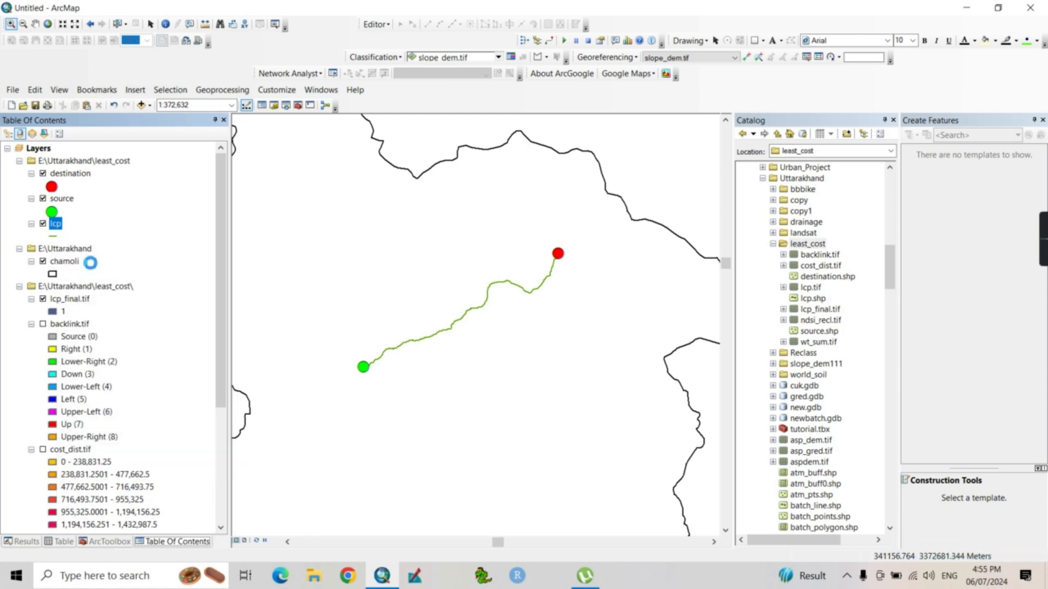
{"action": "left_click_drag", "start_coordinate": [84, 501], "coordinate": [150, 500]}
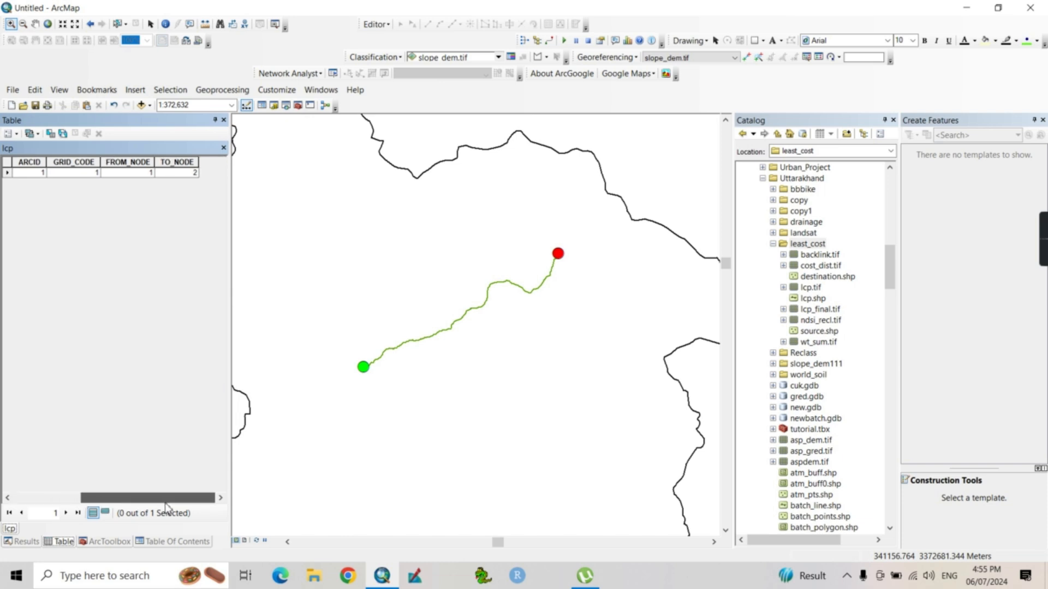
{"action": "left_click", "coordinate": [17, 134]}
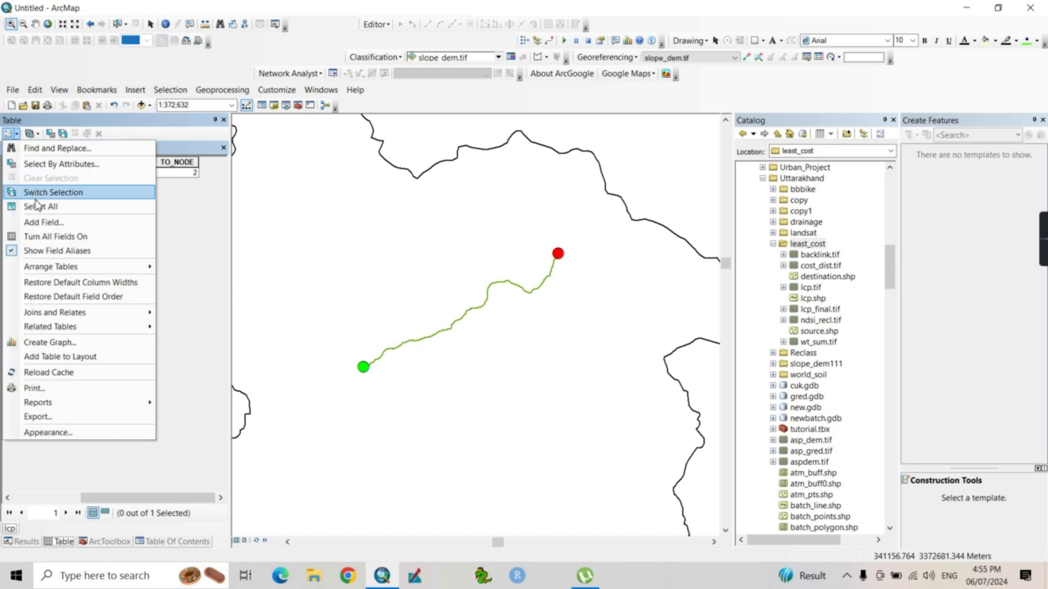
{"action": "left_click", "coordinate": [42, 222]}
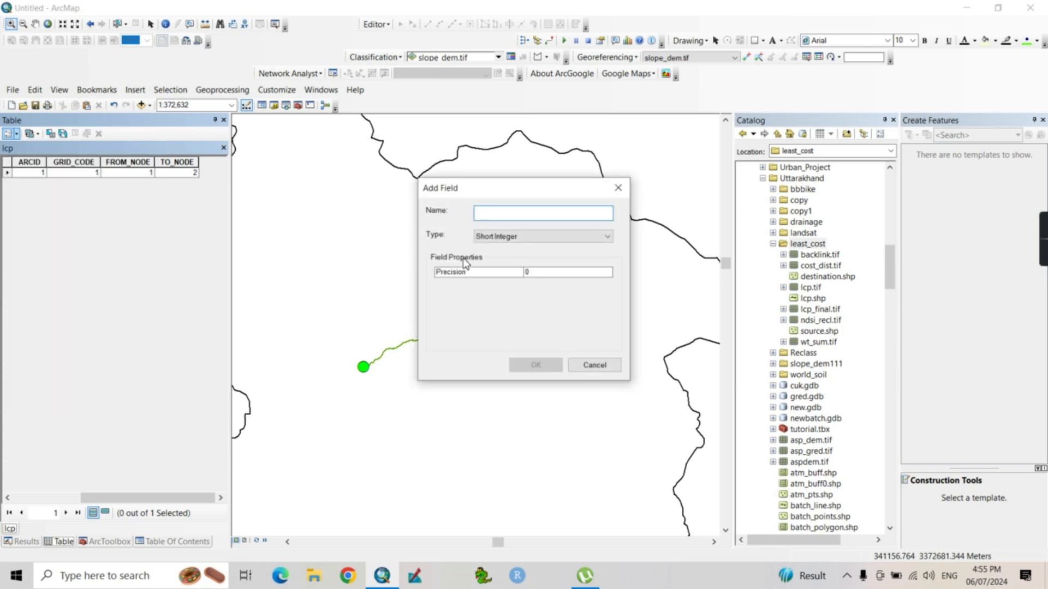
{"action": "type", "text": "distance"}
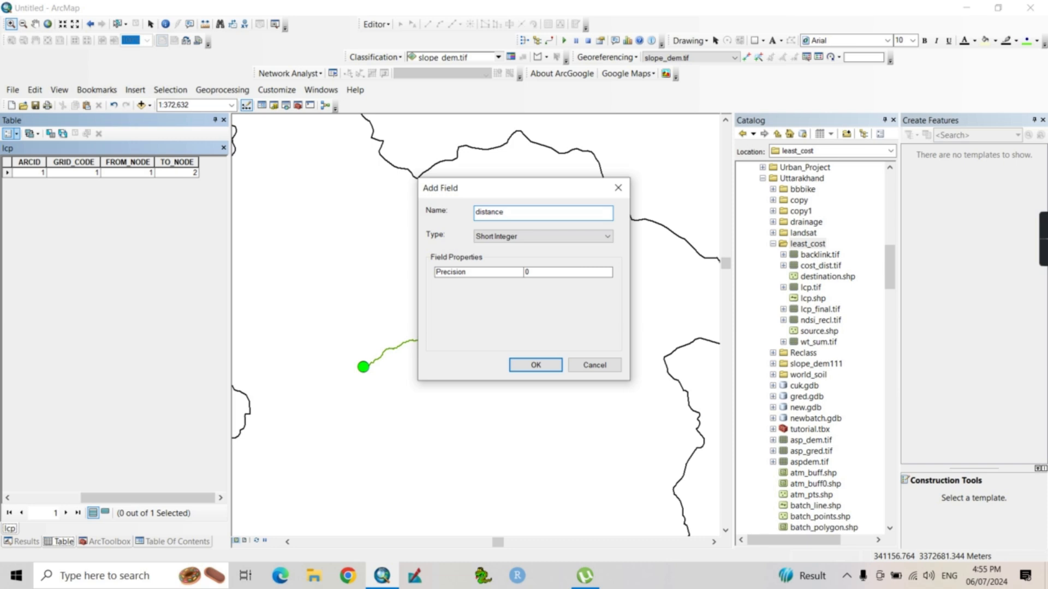
{"action": "left_click", "coordinate": [596, 238]}
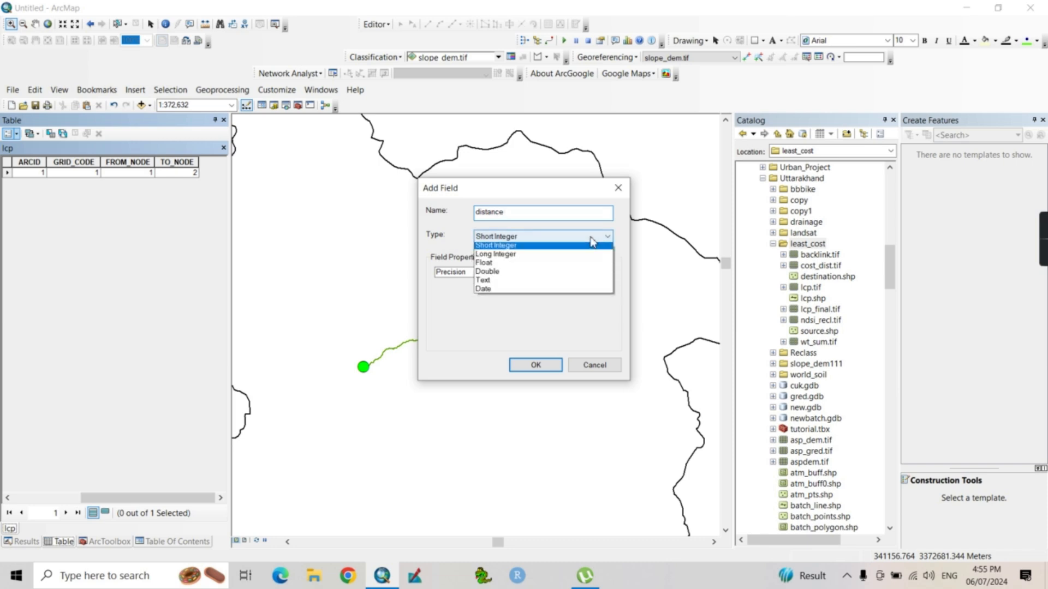
{"action": "left_click", "coordinate": [516, 275]}
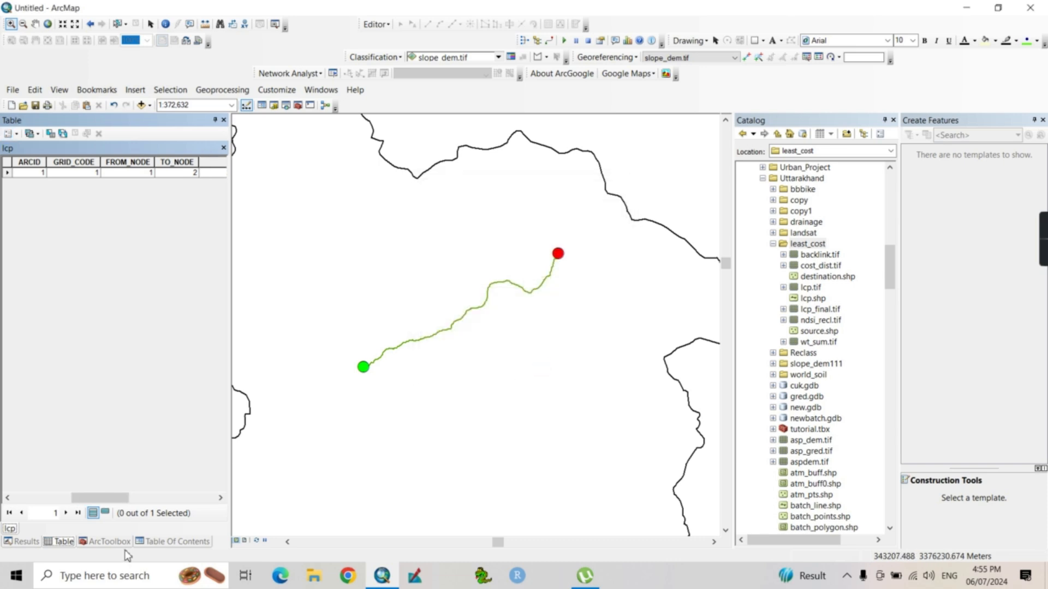
- Calculate the path's length in kilometers into the distance field, using the data source's coordinate system
{"action": "left_click_drag", "start_coordinate": [115, 498], "coordinate": [203, 500]}
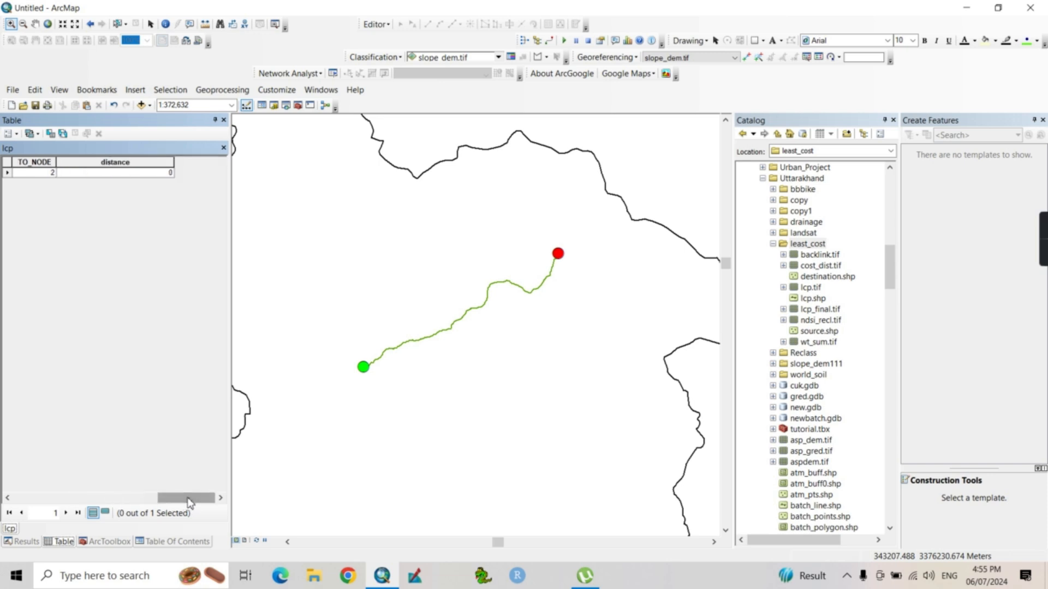
{"action": "right_click", "coordinate": [108, 163]}
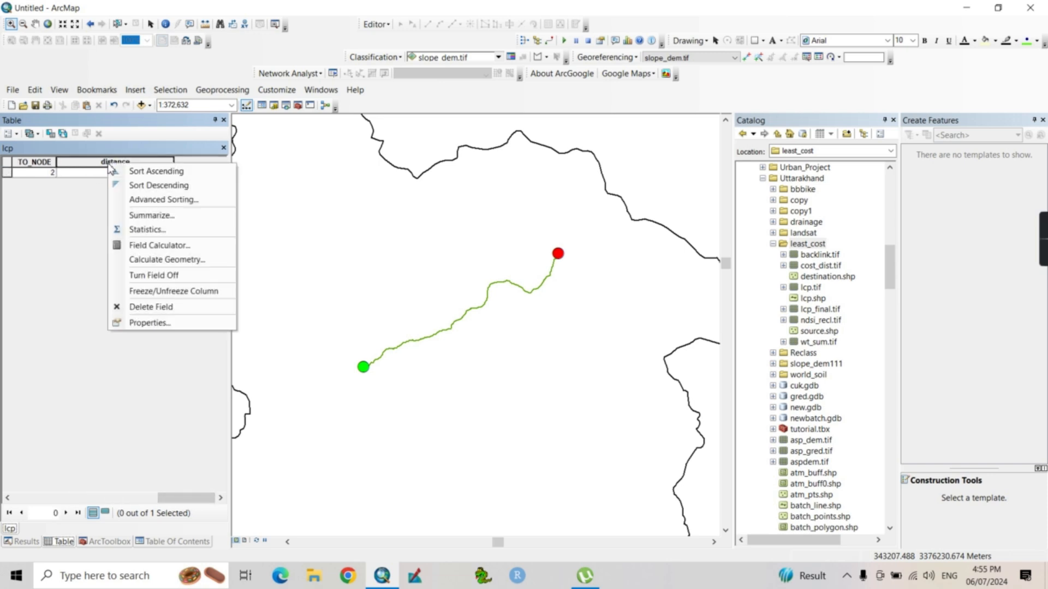
{"action": "left_click", "coordinate": [161, 262]}
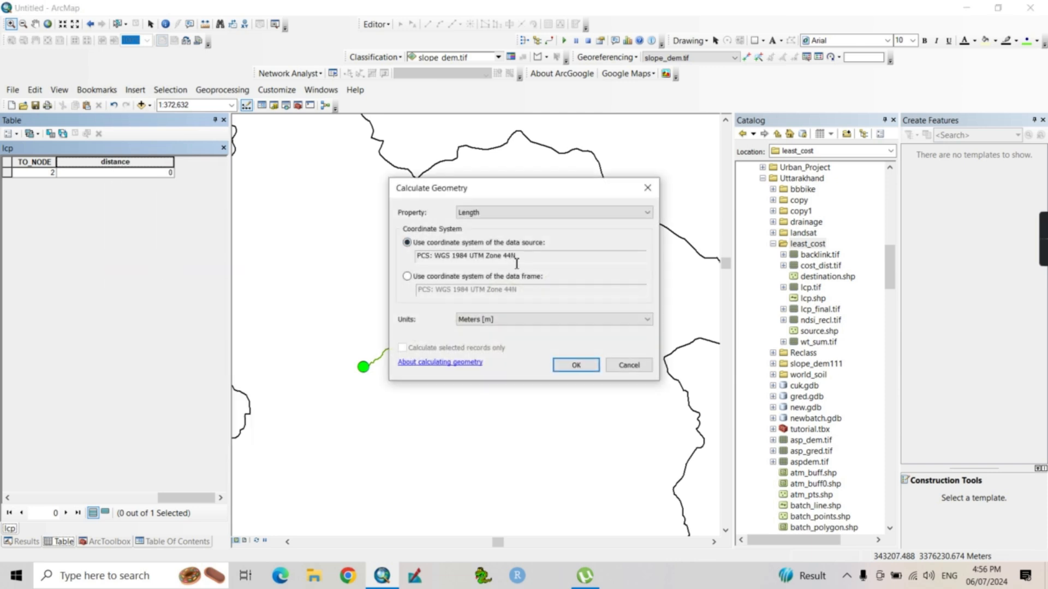
{"action": "left_click", "coordinate": [639, 320]}
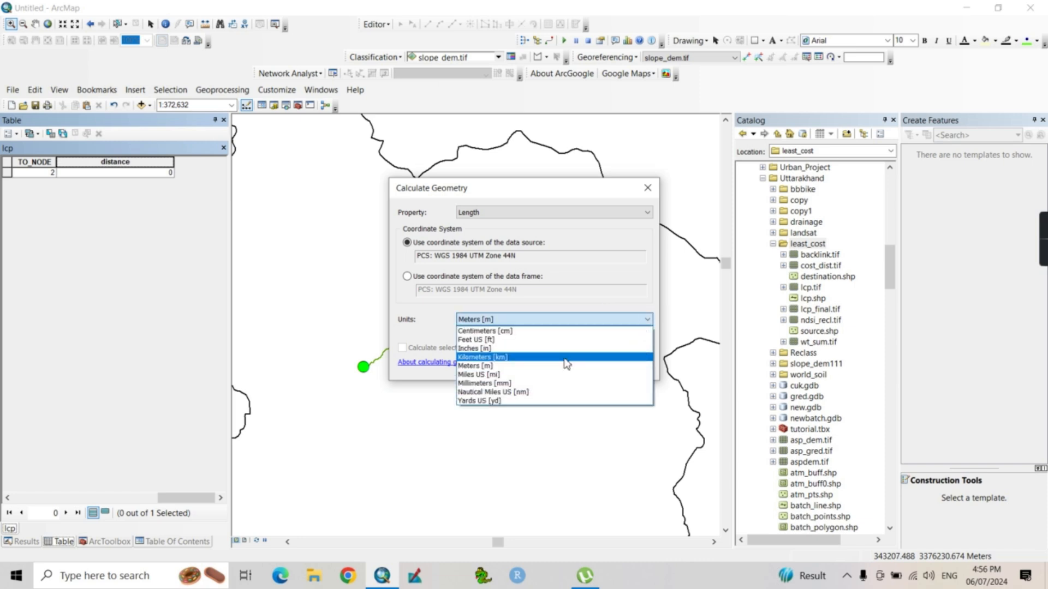
{"action": "left_click", "coordinate": [566, 360]}
{"action": "left_click", "coordinate": [575, 365]}
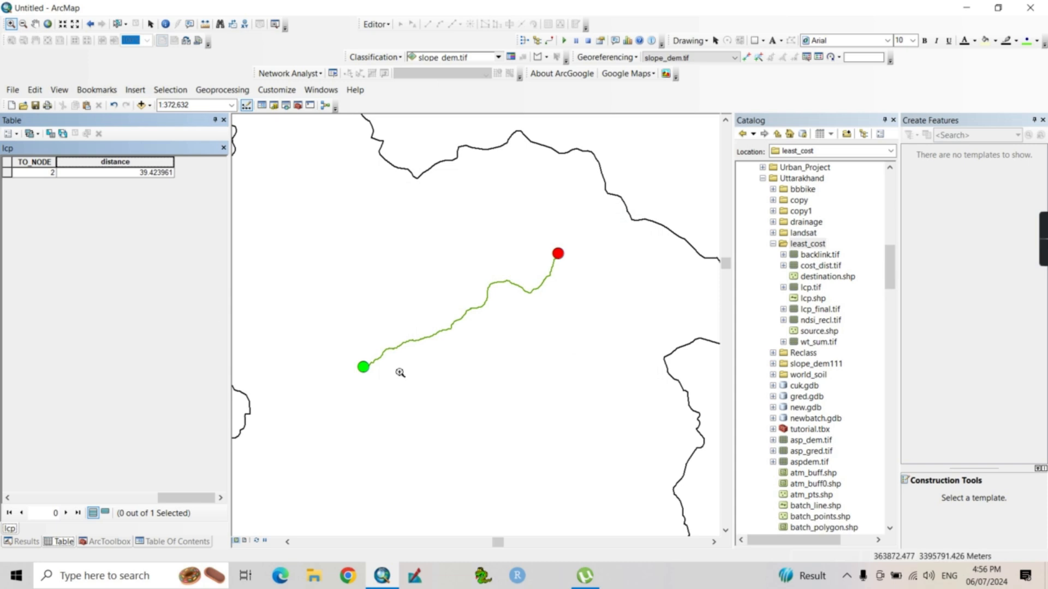
- Format the distance field's numbers to show 2 decimal places
{"action": "right_click", "coordinate": [122, 162]}
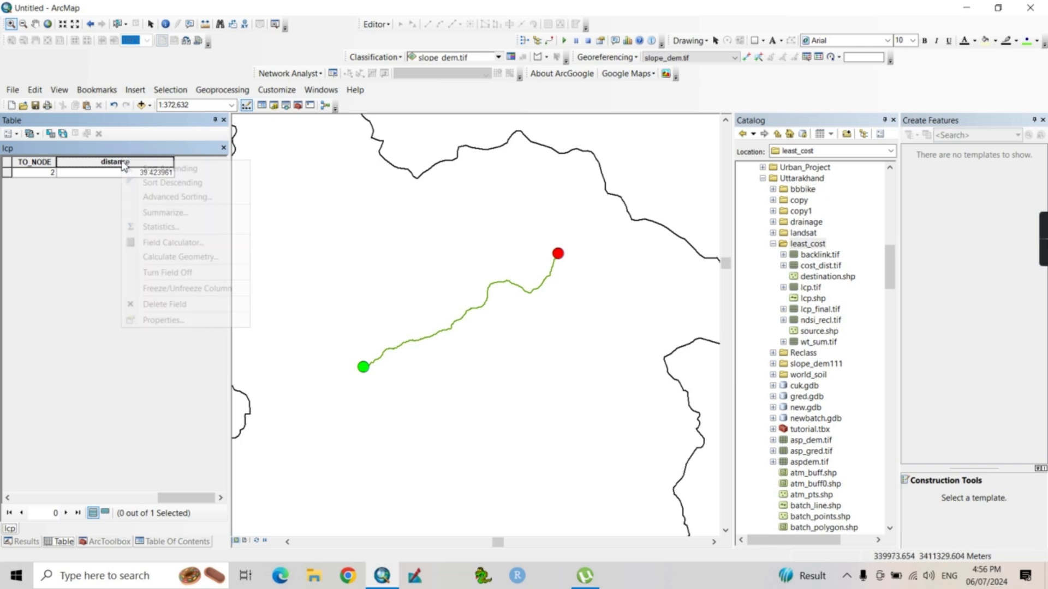
{"action": "left_click", "coordinate": [188, 321]}
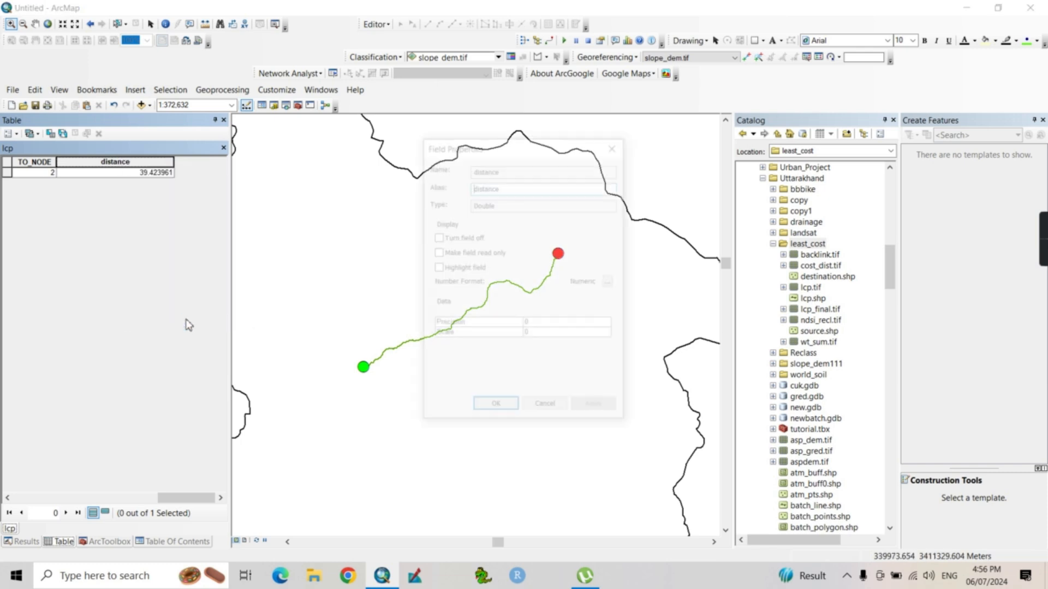
{"action": "left_click", "coordinate": [611, 282]}
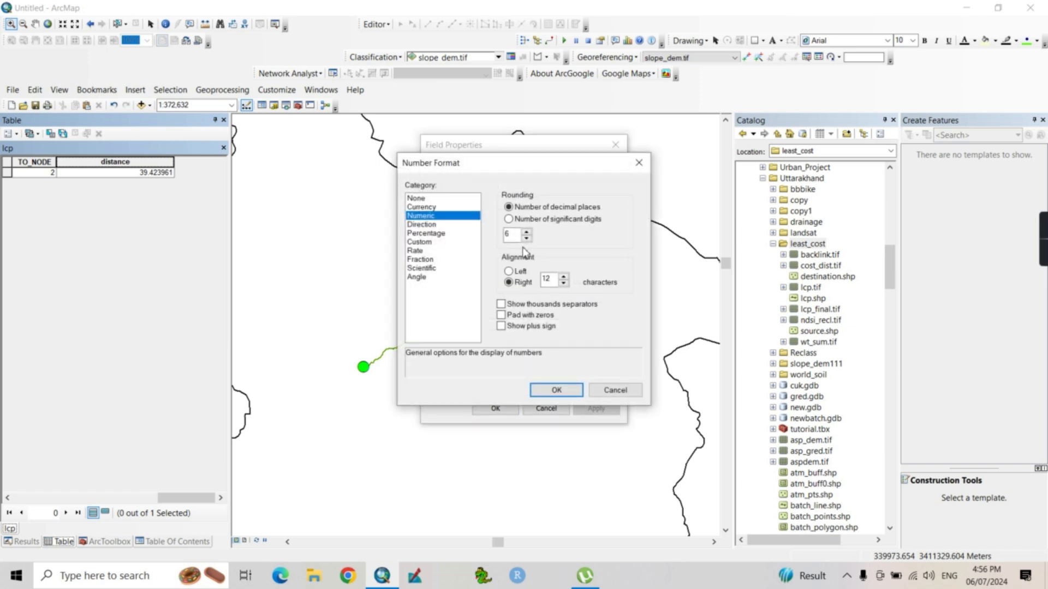
{"action": "double_click", "coordinate": [513, 235]}
{"action": "type", "text": "2"}
{"action": "left_click", "coordinate": [556, 391]}
{"action": "left_click", "coordinate": [495, 408]}
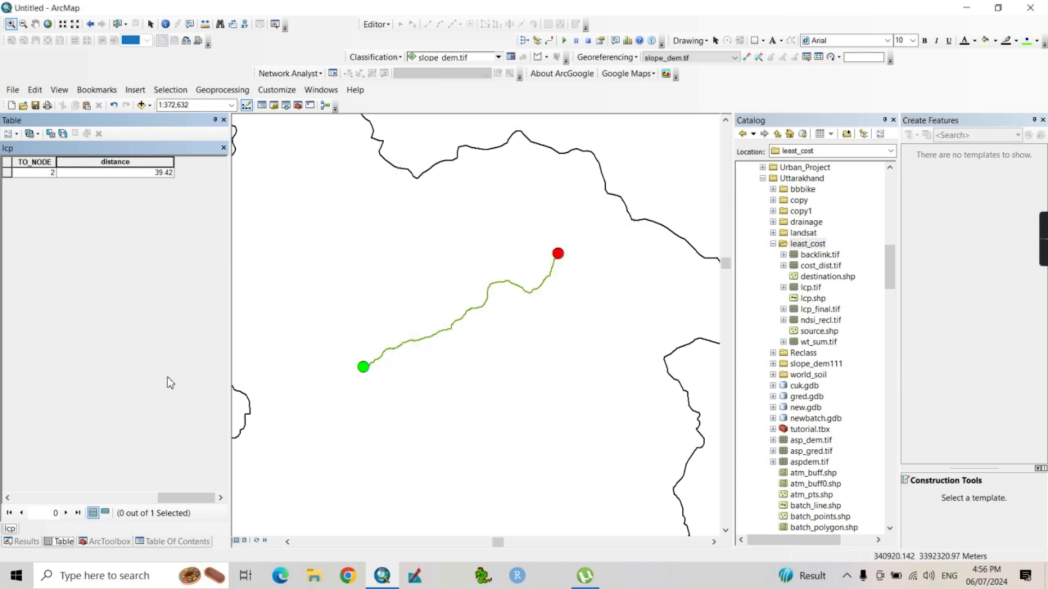